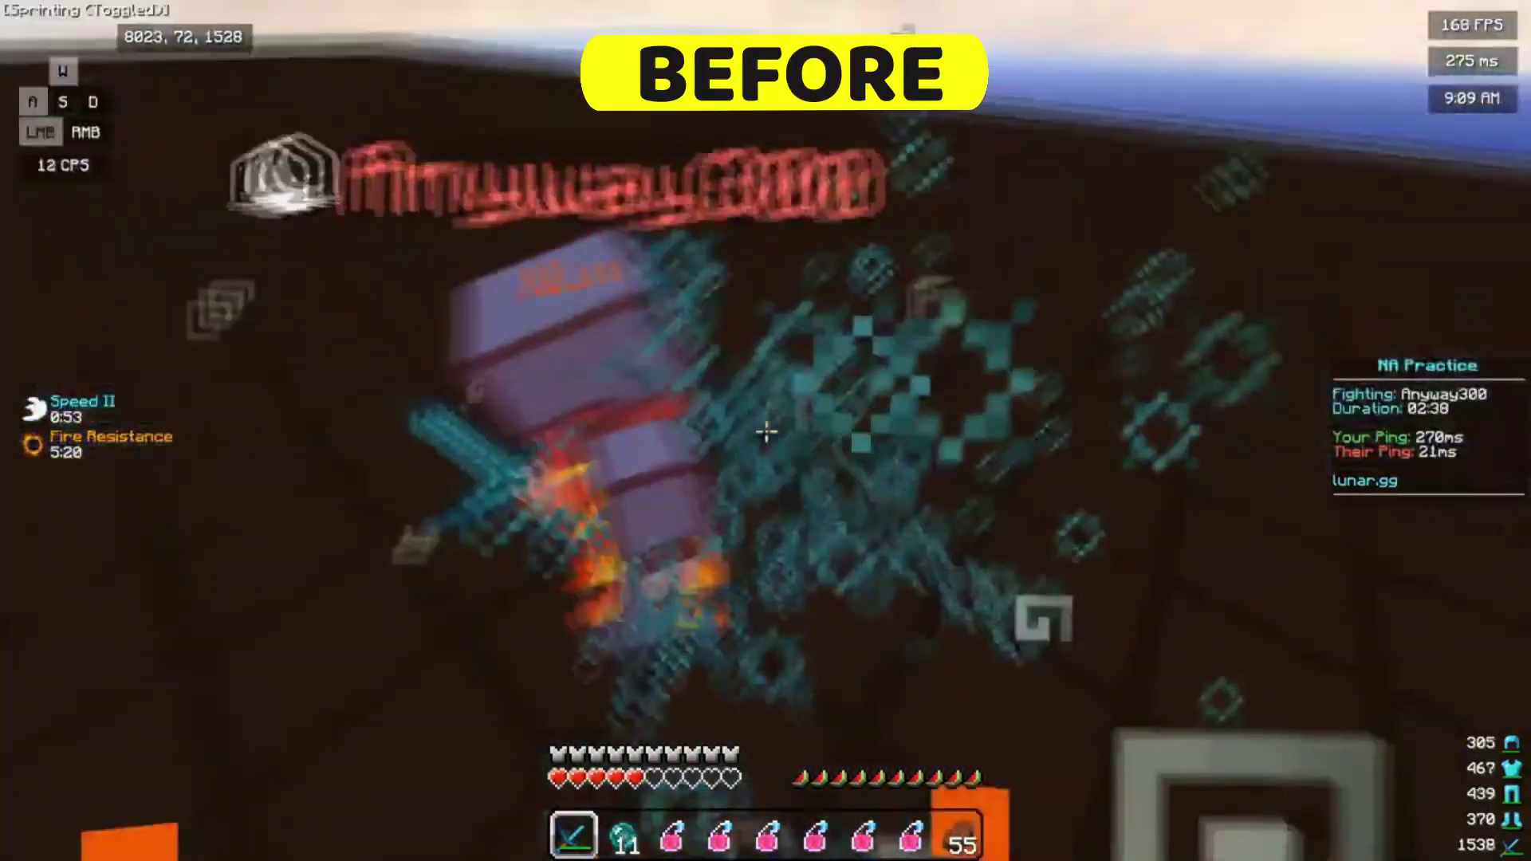
pyautogui.click(766, 430)
pyautogui.click(766, 430)
pyautogui.click(766, 431)
pyautogui.click(766, 431)
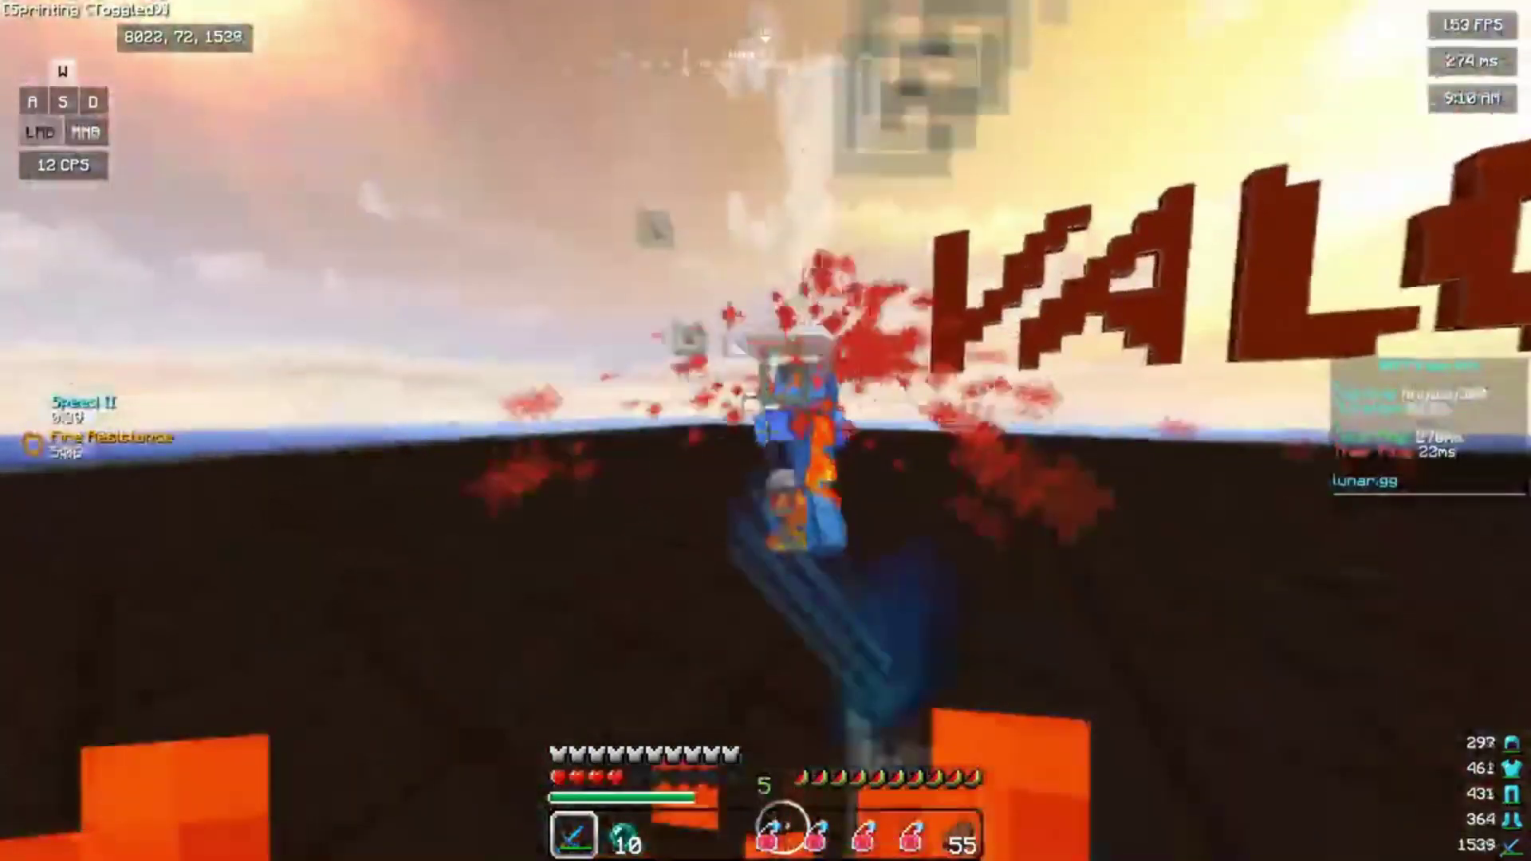
# Throw a healing splash potion from slot 5, then return to the sword and keep attacking.
pyautogui.click(765, 431)
pyautogui.click(765, 432)
pyautogui.click(767, 430)
pyautogui.click(766, 432)
pyautogui.press('5')
pyautogui.rightClick(765, 430)
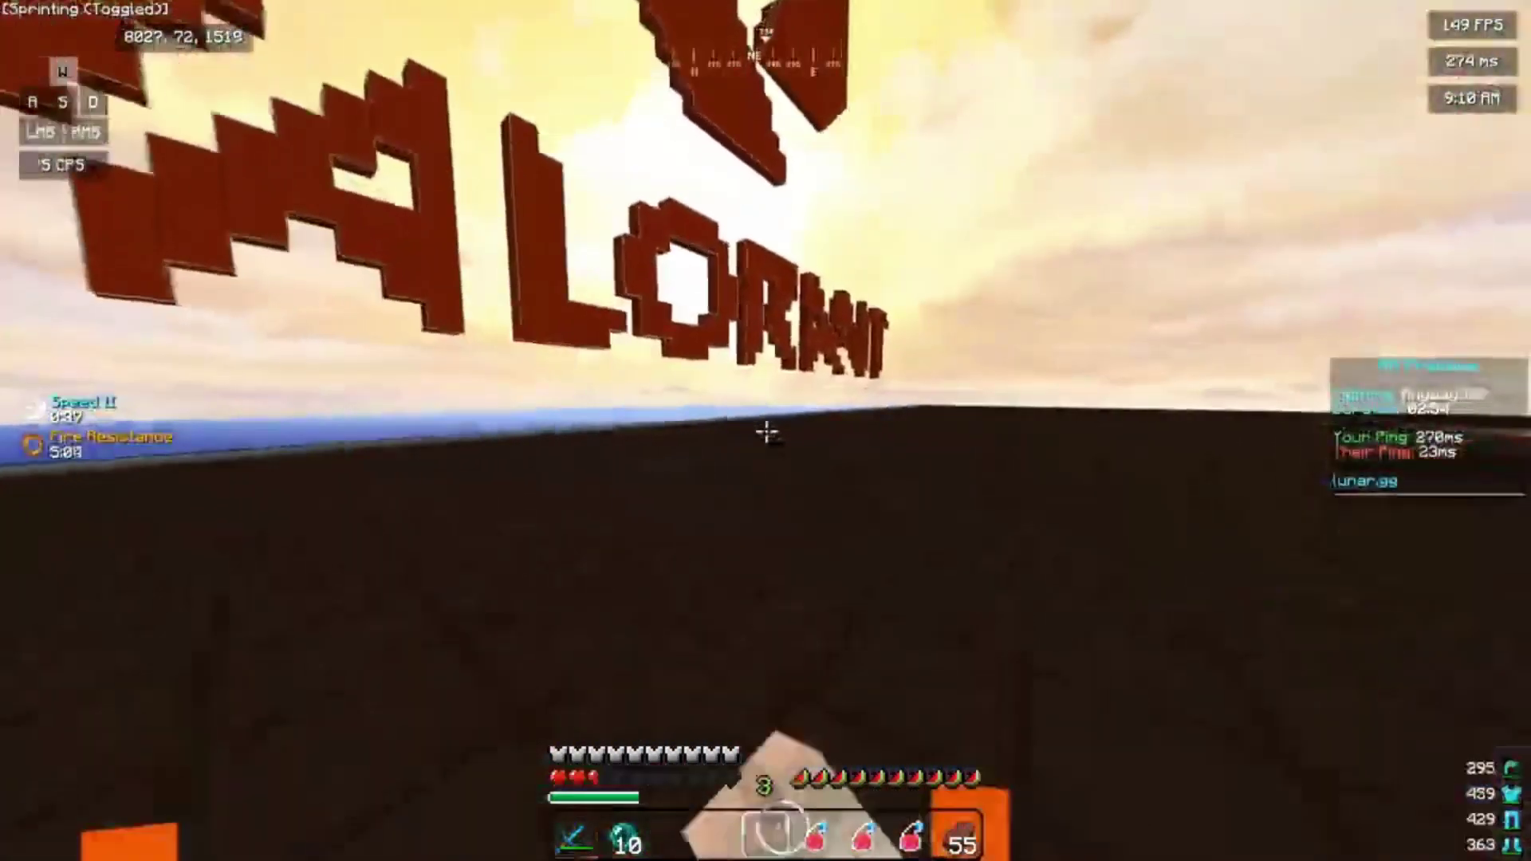
pyautogui.press('1')
pyautogui.click(766, 430)
pyautogui.click(765, 431)
pyautogui.click(766, 432)
pyautogui.click(766, 431)
pyautogui.click(766, 431)
pyautogui.click(765, 431)
pyautogui.click(765, 431)
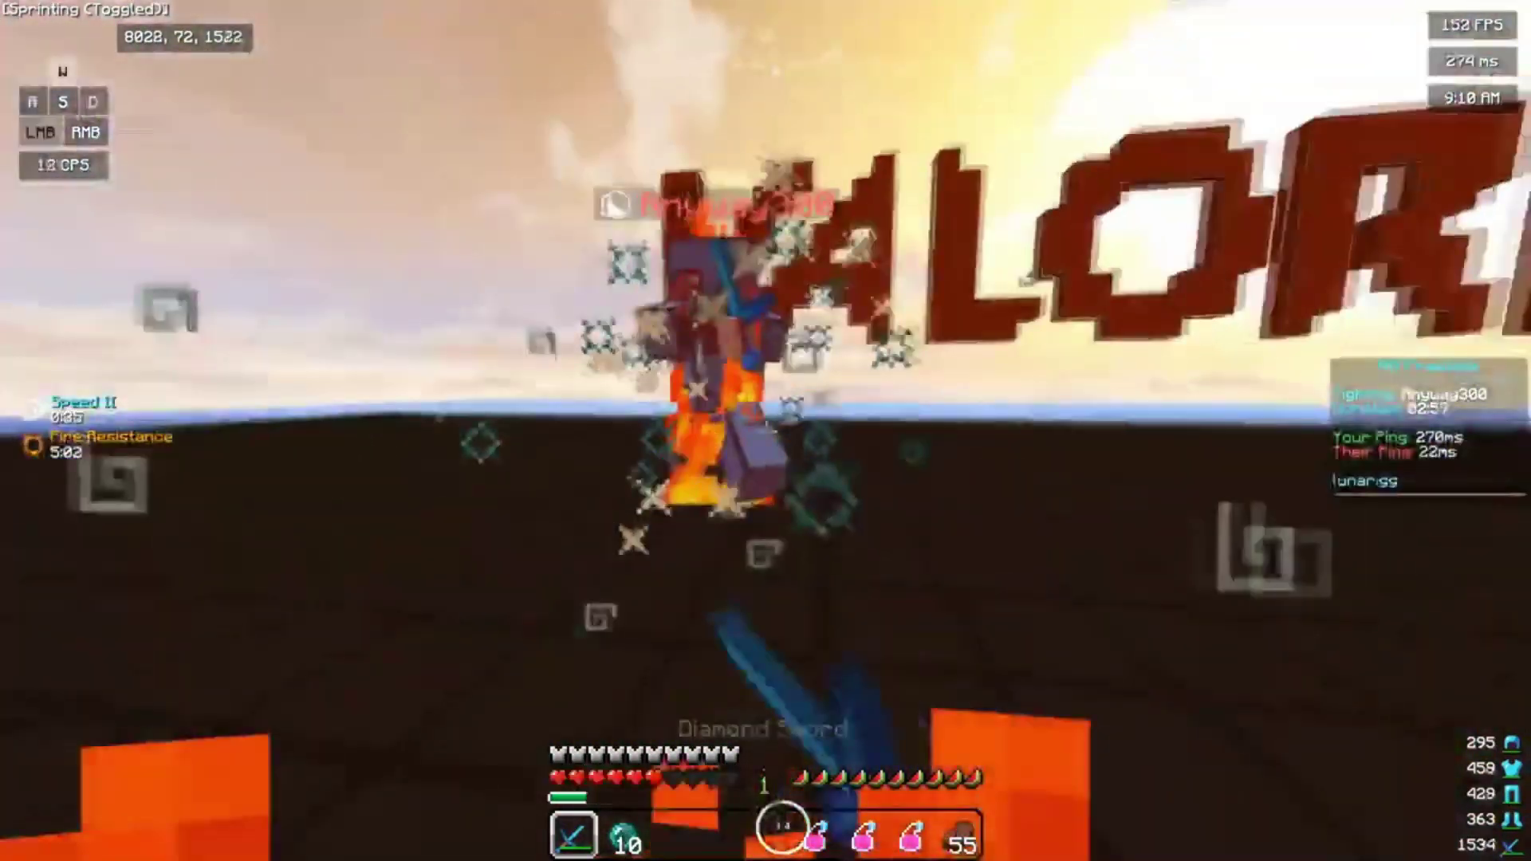
pyautogui.click(766, 431)
pyautogui.click(766, 431)
pyautogui.click(766, 431)
pyautogui.click(765, 431)
pyautogui.click(766, 430)
pyautogui.click(766, 431)
pyautogui.click(765, 431)
pyautogui.click(766, 430)
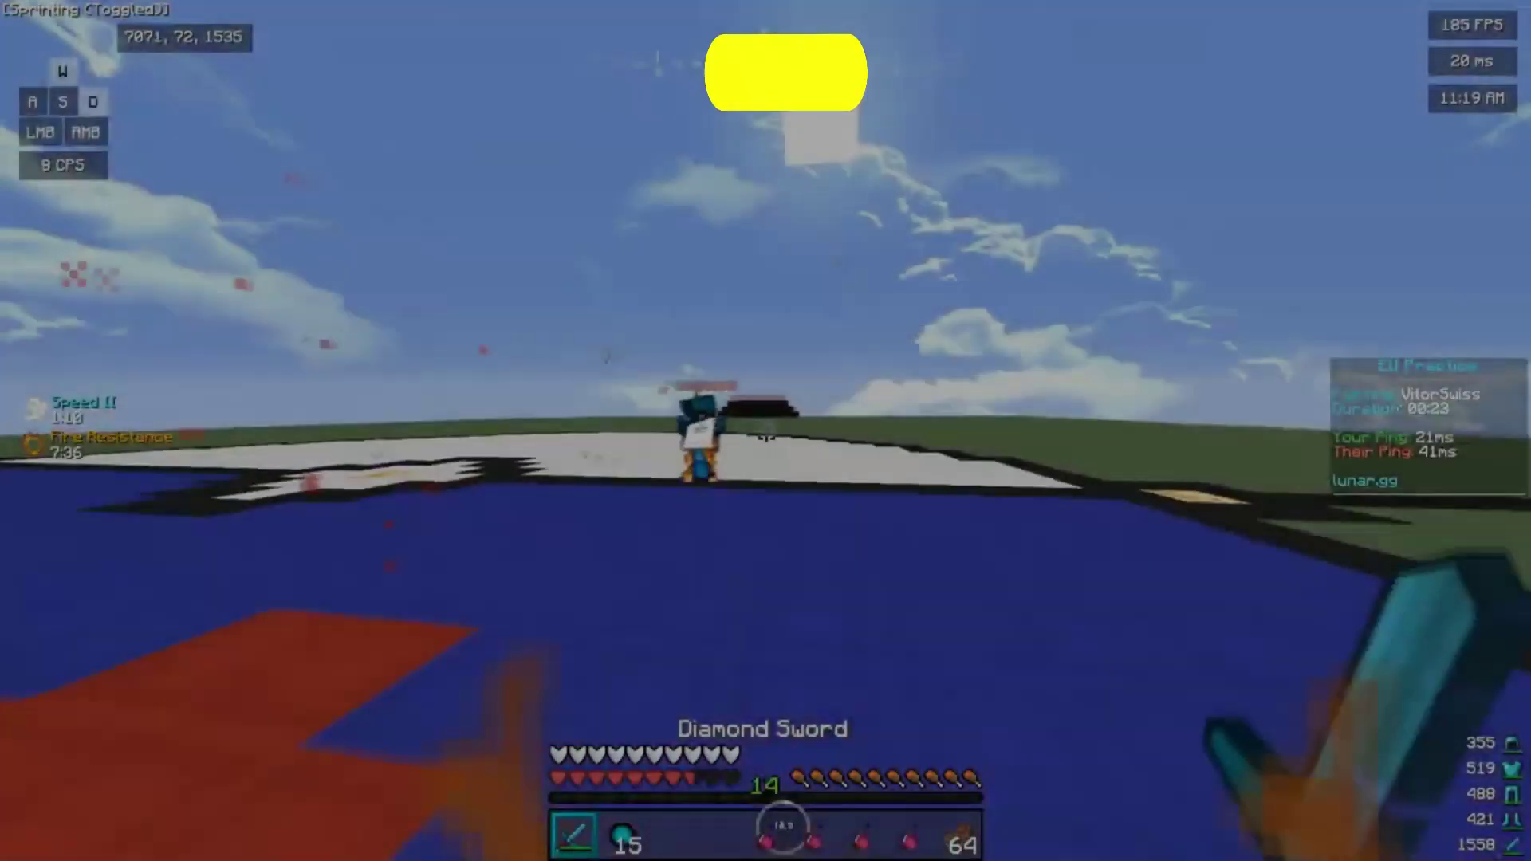
# Check the inventory, then resume striking the opponent with the Diamond Sword.
pyautogui.press('e')
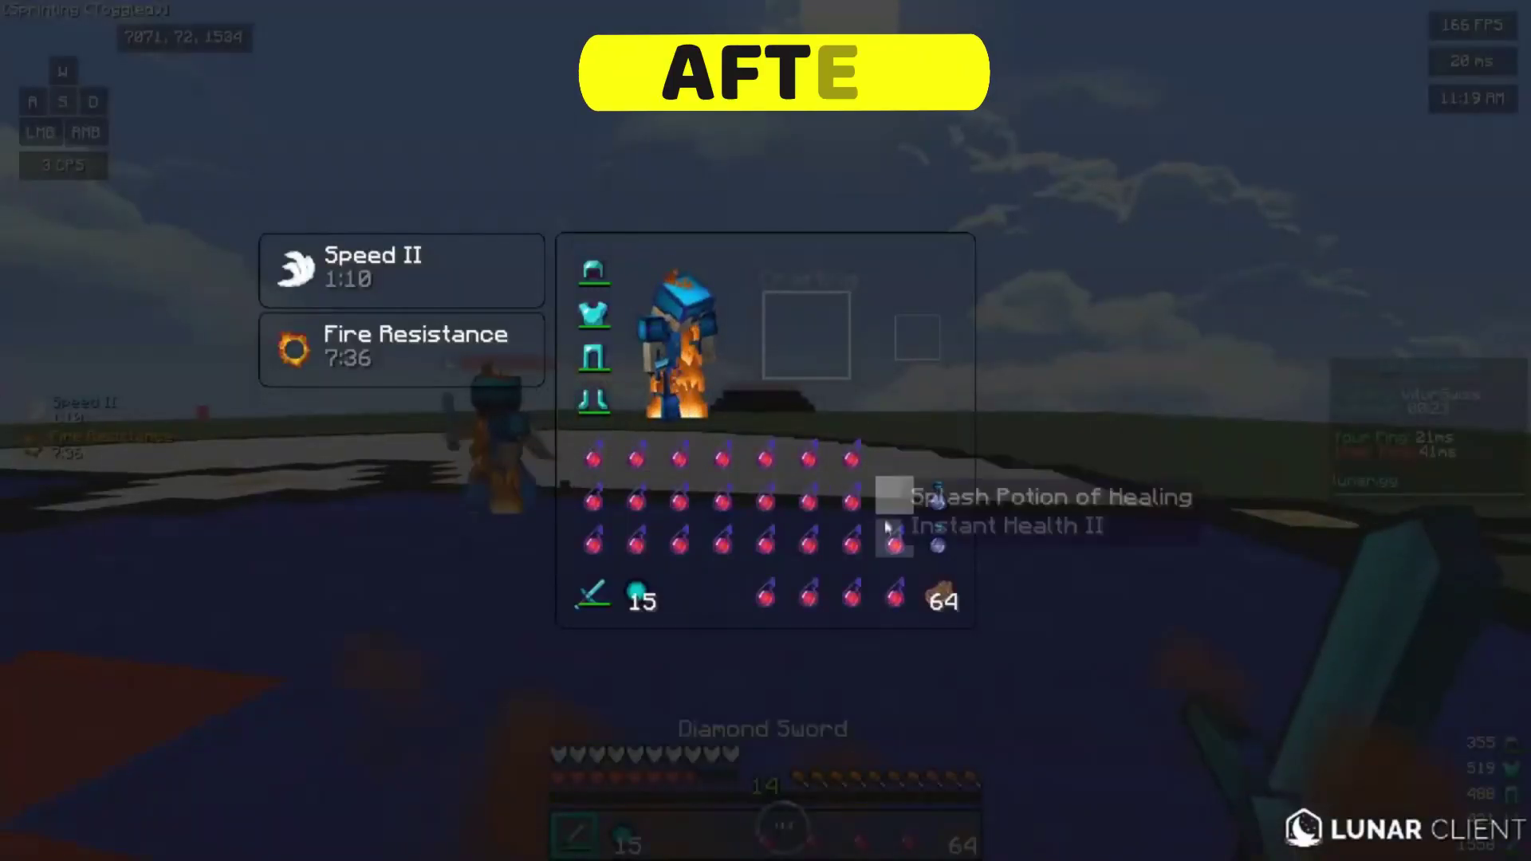
pyautogui.press('e')
pyautogui.click(766, 431)
pyautogui.click(766, 431)
pyautogui.click(766, 430)
pyautogui.click(765, 431)
pyautogui.click(765, 432)
pyautogui.click(766, 430)
pyautogui.click(766, 431)
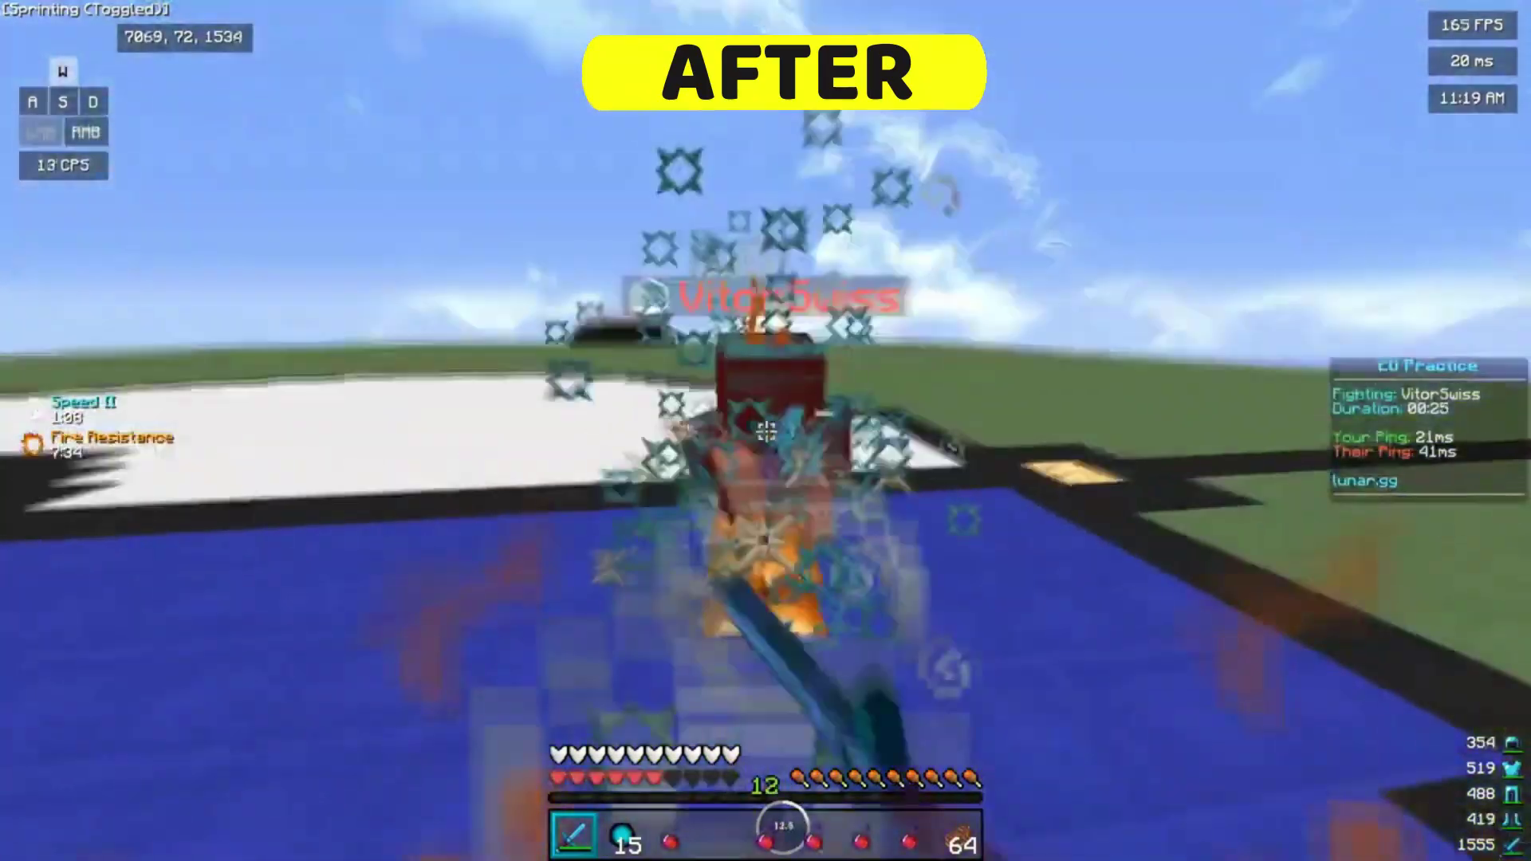
pyautogui.click(766, 431)
pyautogui.click(765, 430)
pyautogui.click(765, 431)
pyautogui.click(766, 431)
pyautogui.click(765, 431)
pyautogui.click(766, 431)
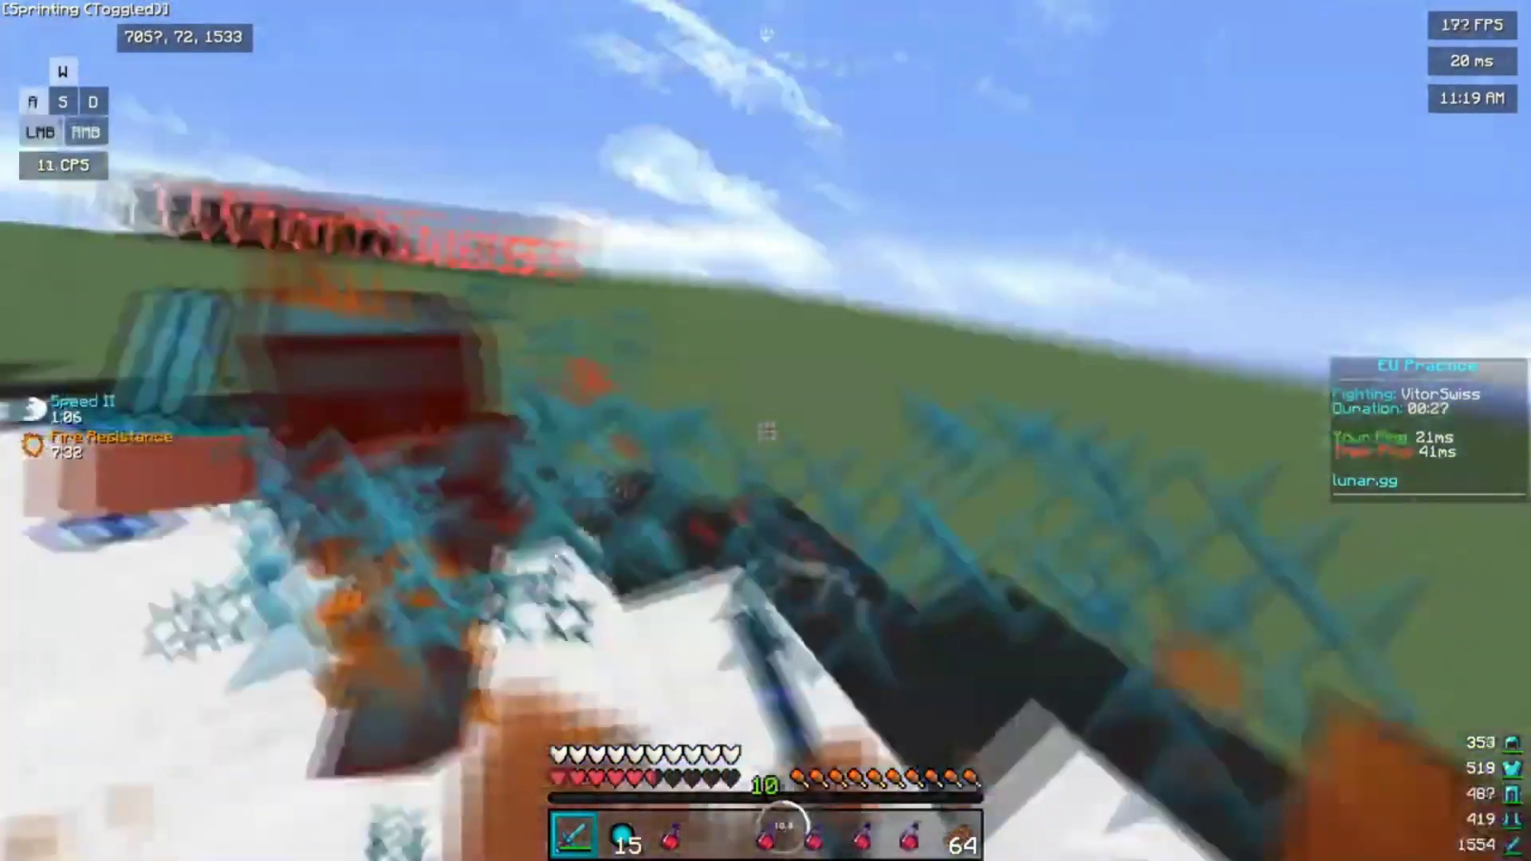
# Throw a healing splash potion from slot 3, then continue the sword attack.
pyautogui.click(766, 431)
pyautogui.click(766, 431)
pyautogui.click(765, 432)
pyautogui.click(766, 431)
pyautogui.click(766, 432)
pyautogui.click(766, 431)
pyautogui.click(766, 430)
pyautogui.click(766, 432)
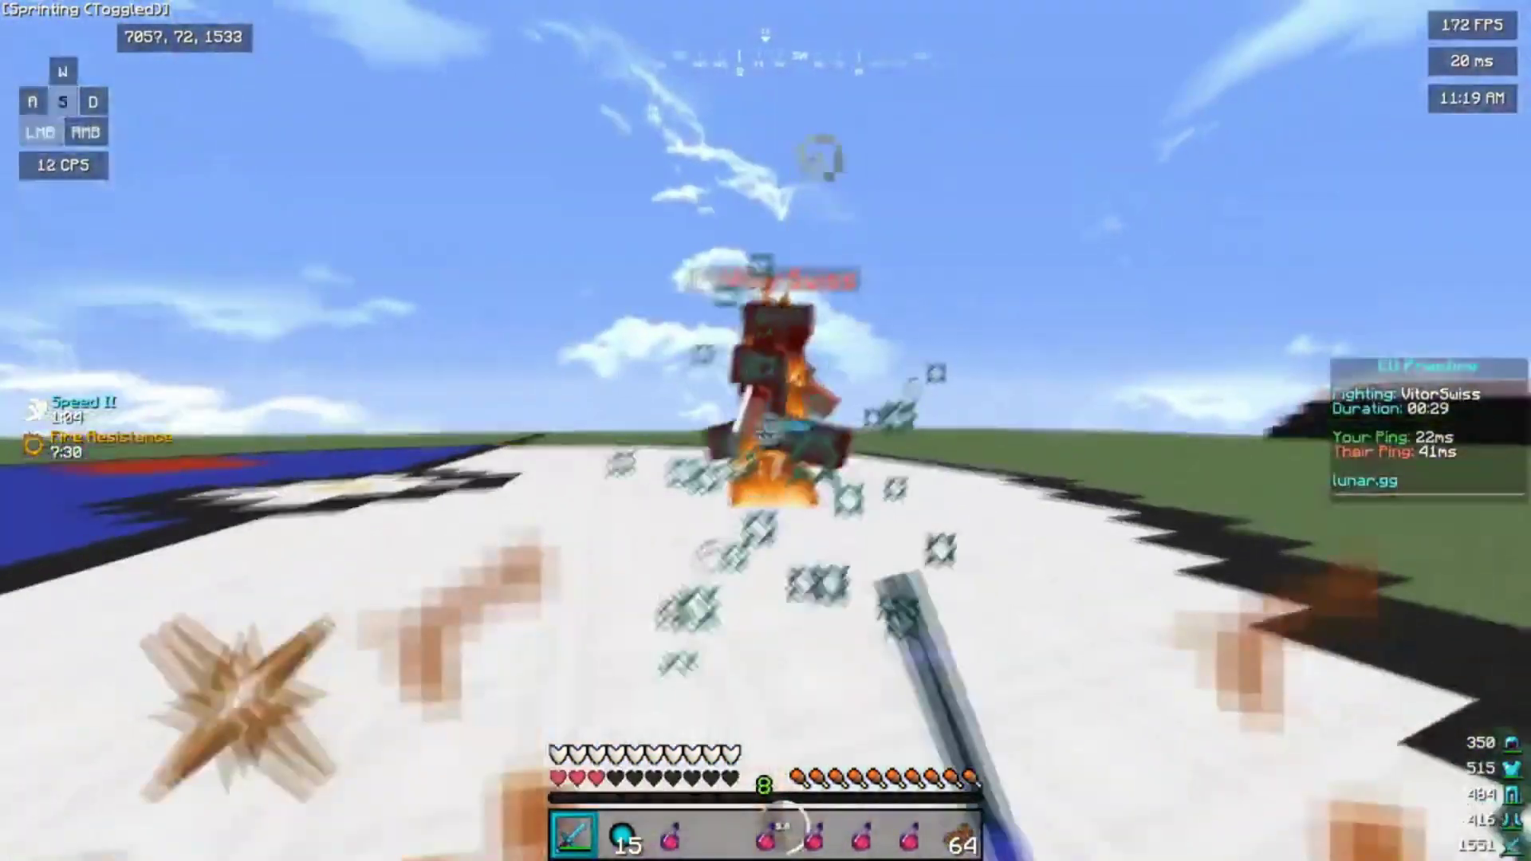
pyautogui.press('3')
pyautogui.rightClick(766, 432)
pyautogui.press('1')
pyautogui.click(766, 431)
pyautogui.click(766, 432)
pyautogui.click(765, 431)
pyautogui.click(766, 430)
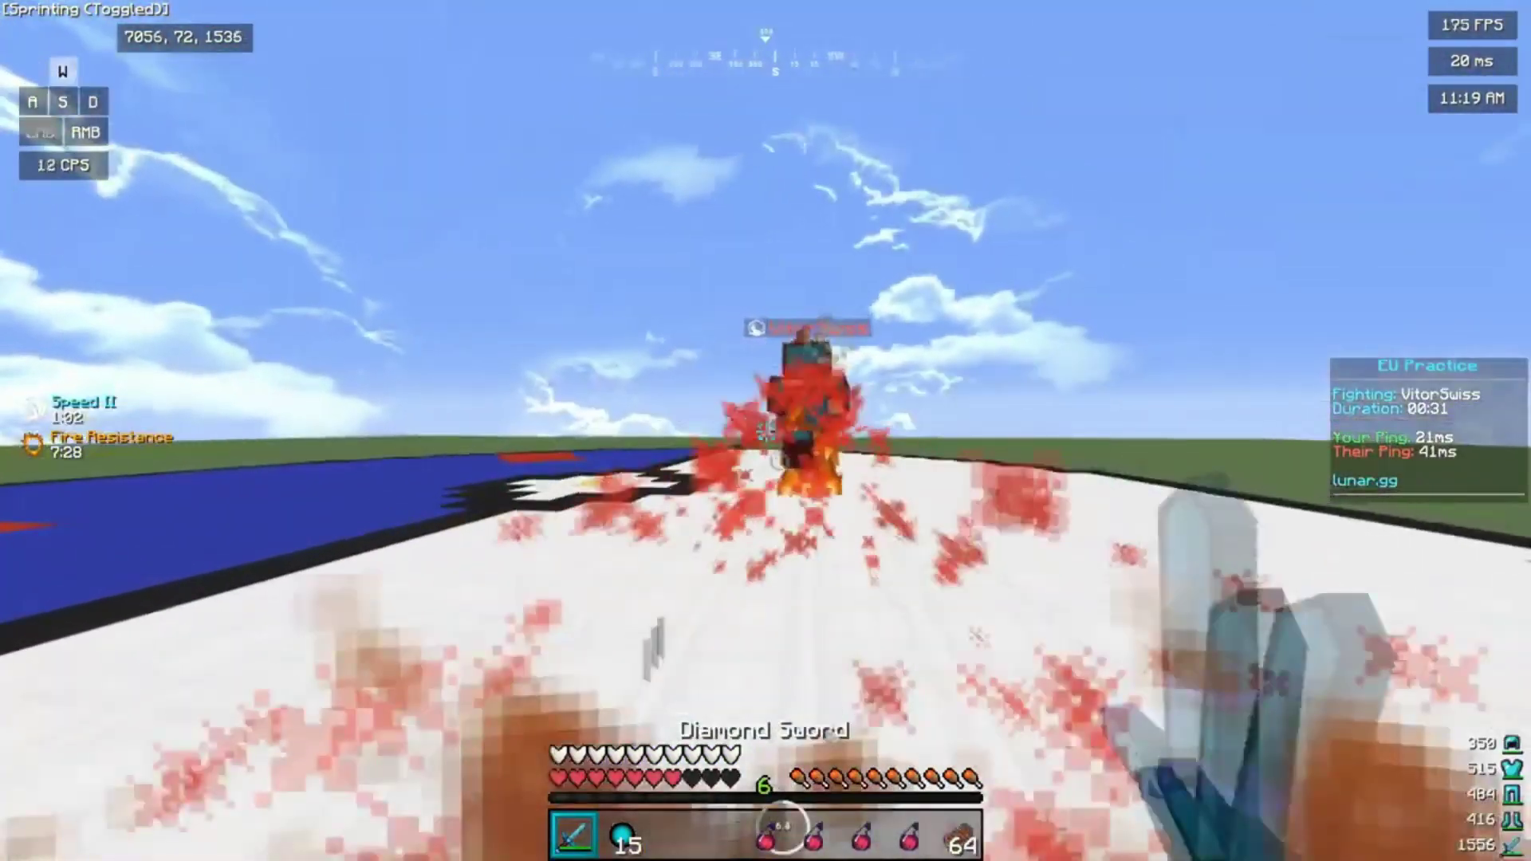
# Restock healing potions from the inventory into the hotbar between hits.
pyautogui.click(766, 431)
pyautogui.click(767, 432)
pyautogui.press('e')
pyautogui.keyDown('shift'); pyautogui.click(766, 456); pyautogui.keyUp('shift')
pyautogui.keyDown('shift'); pyautogui.click(717, 454); pyautogui.keyUp('shift')
pyautogui.press('e')
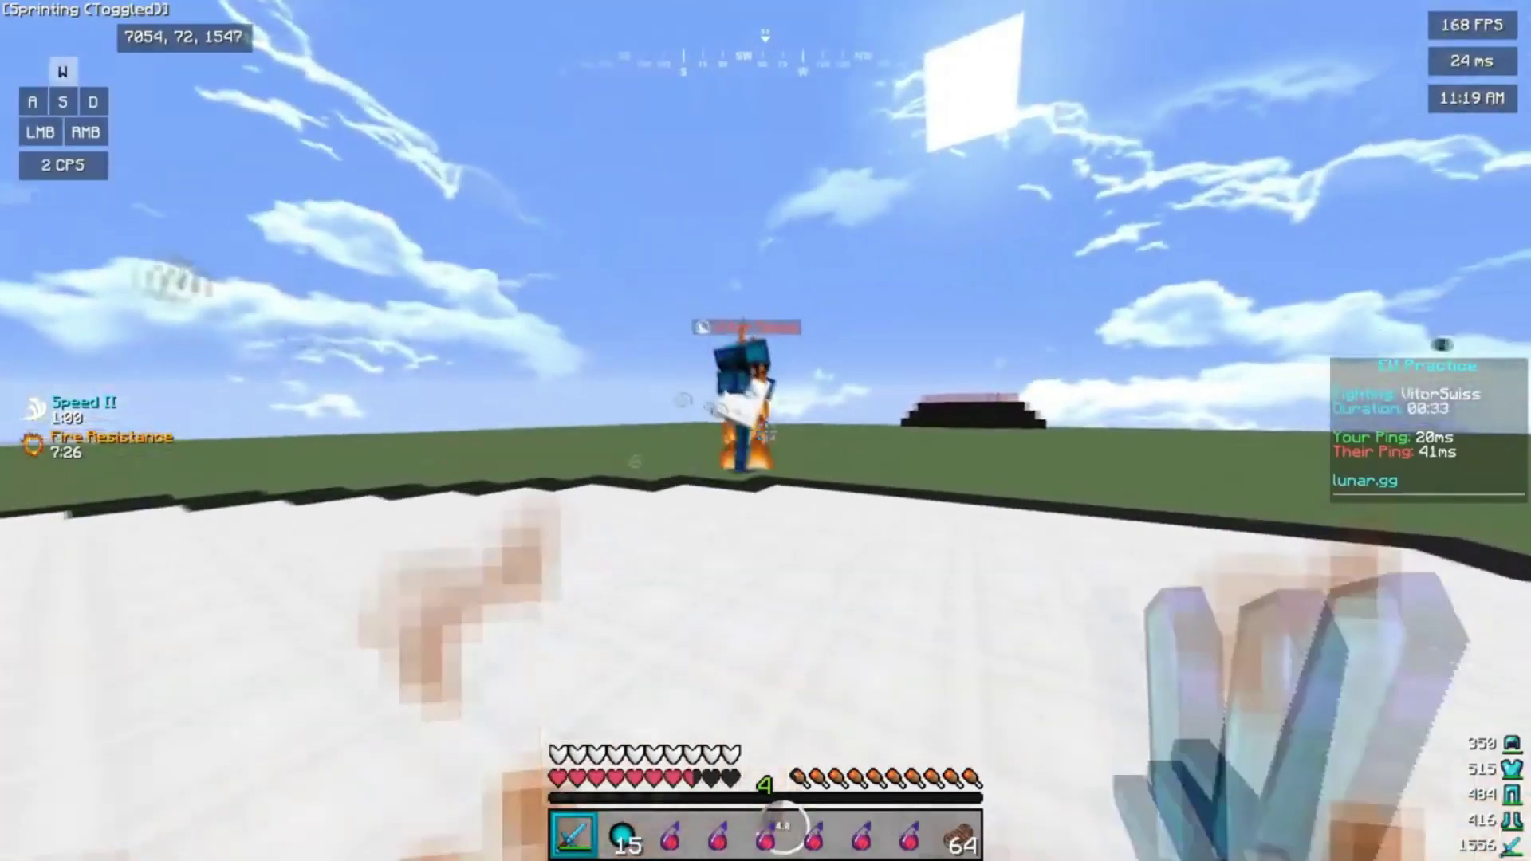
# Eat the steak from slot 9 to refill hunger, then return to the sword.
pyautogui.click(766, 431)
pyautogui.click(766, 431)
pyautogui.press('9')
pyautogui.rightClick(766, 431)
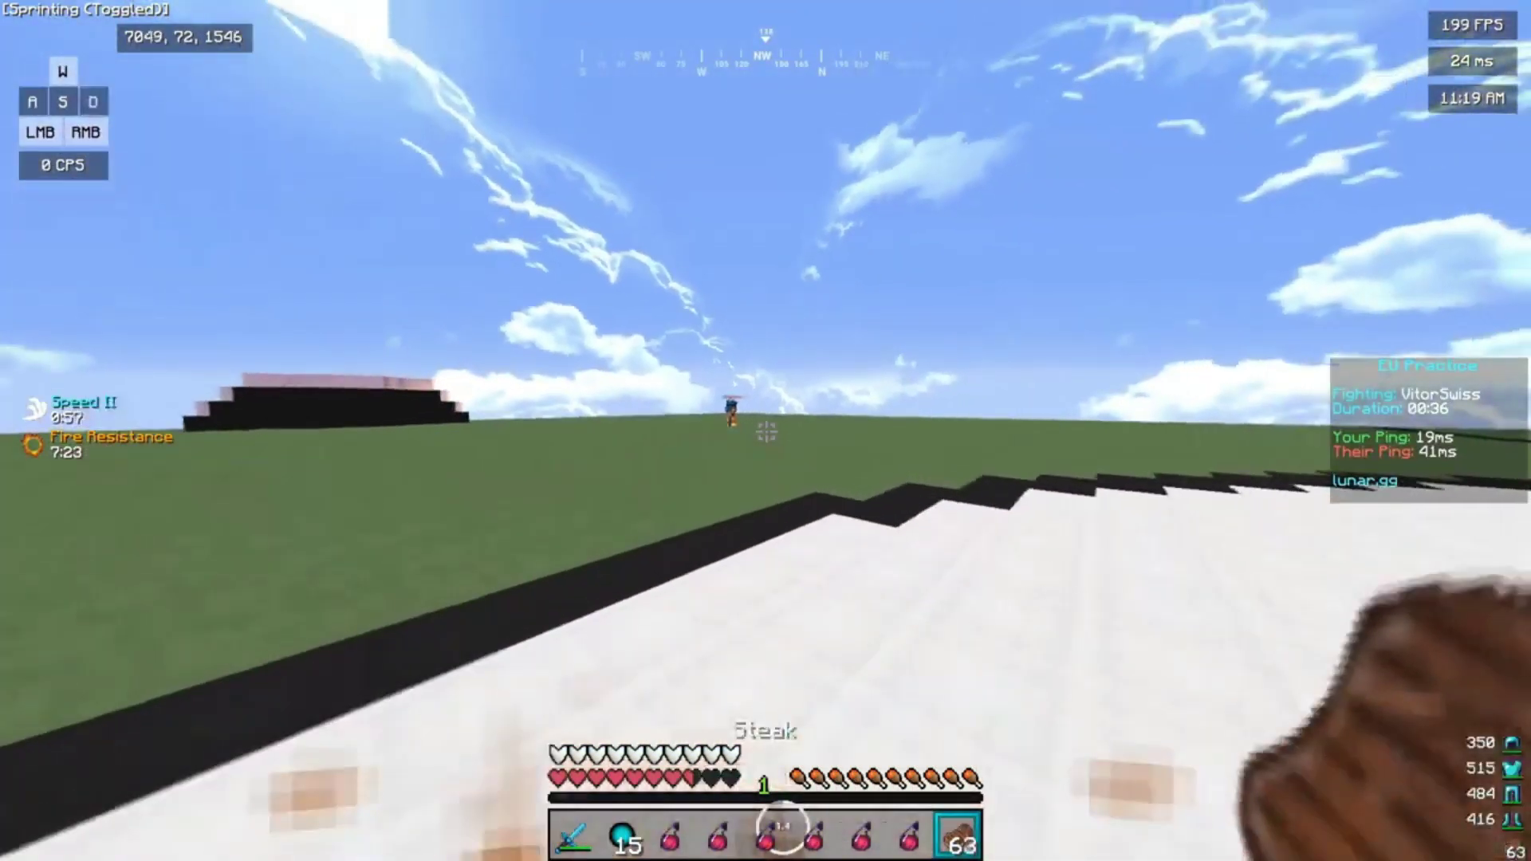
pyautogui.press('1')
# Hit the approaching opponent repeatedly at close range.
pyautogui.click(766, 430)
pyautogui.click(765, 431)
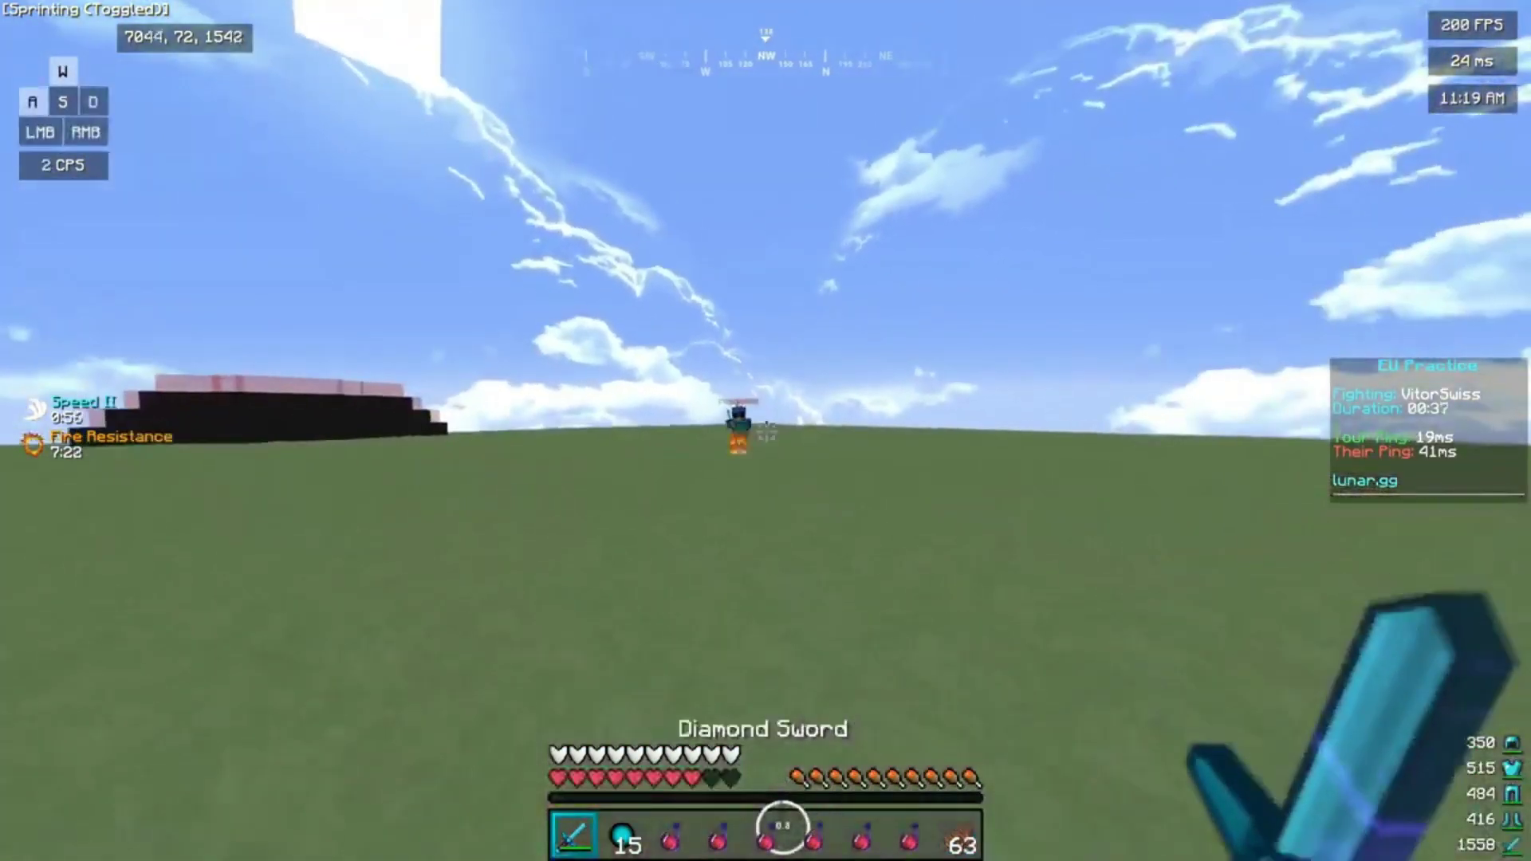
pyautogui.click(765, 431)
pyautogui.click(766, 431)
pyautogui.click(766, 431)
pyautogui.click(766, 430)
pyautogui.click(765, 431)
pyautogui.click(766, 431)
pyautogui.click(767, 430)
pyautogui.click(766, 431)
pyautogui.click(766, 430)
pyautogui.click(766, 431)
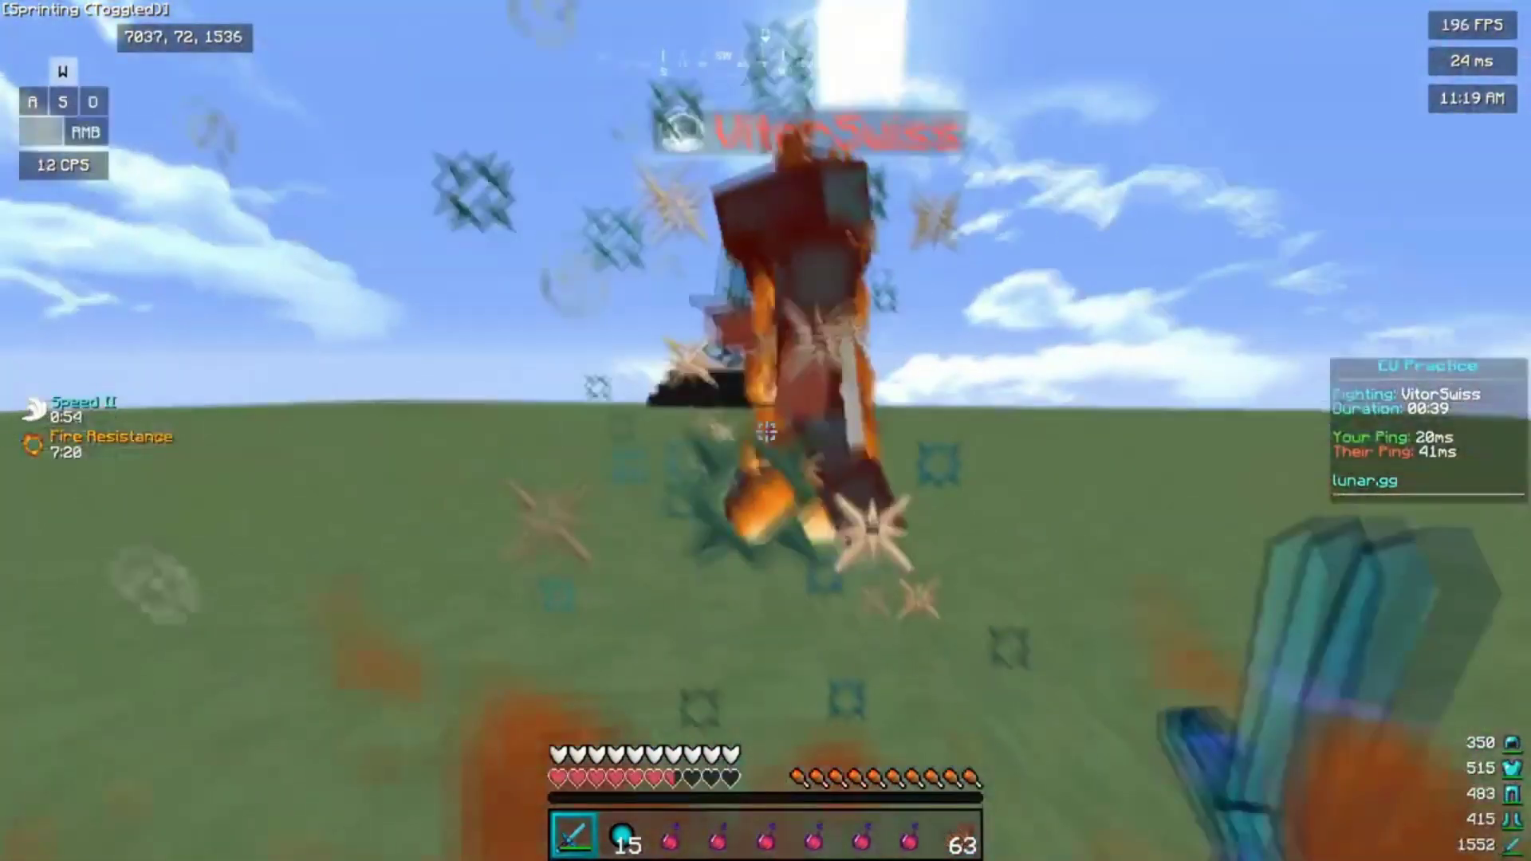
pyautogui.click(766, 430)
# Throw another healing potion from slot 3 and keep hitting the opponent.
pyautogui.click(765, 431)
pyautogui.click(766, 431)
pyautogui.click(765, 431)
pyautogui.click(767, 431)
pyautogui.click(767, 431)
pyautogui.click(766, 430)
pyautogui.click(766, 431)
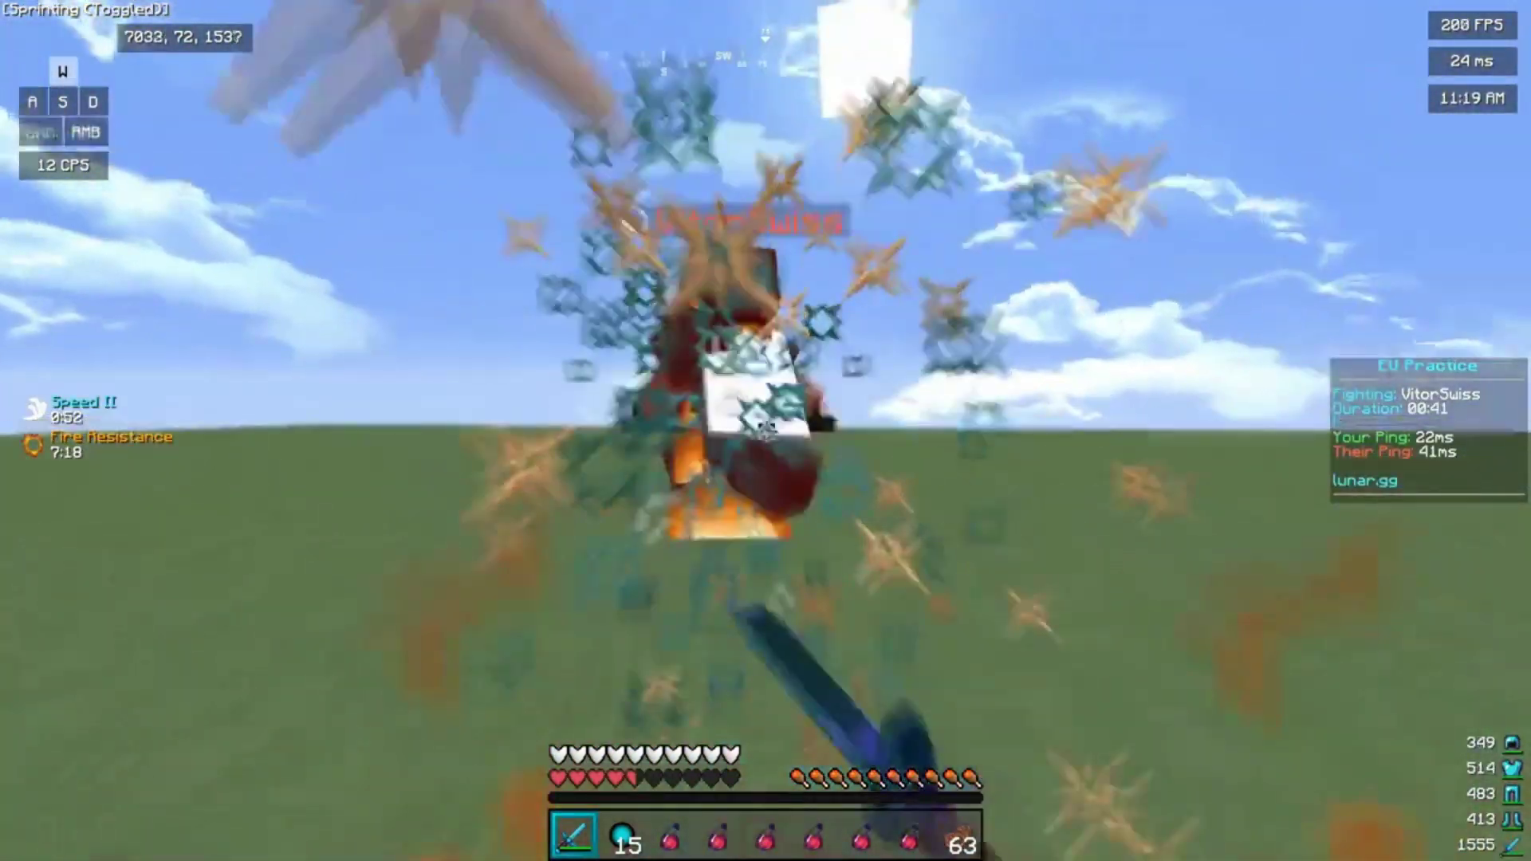
pyautogui.click(766, 431)
pyautogui.click(766, 432)
pyautogui.press('3')
pyautogui.rightClick(765, 430)
pyautogui.press('1')
pyautogui.click(766, 430)
pyautogui.click(766, 431)
pyautogui.click(766, 431)
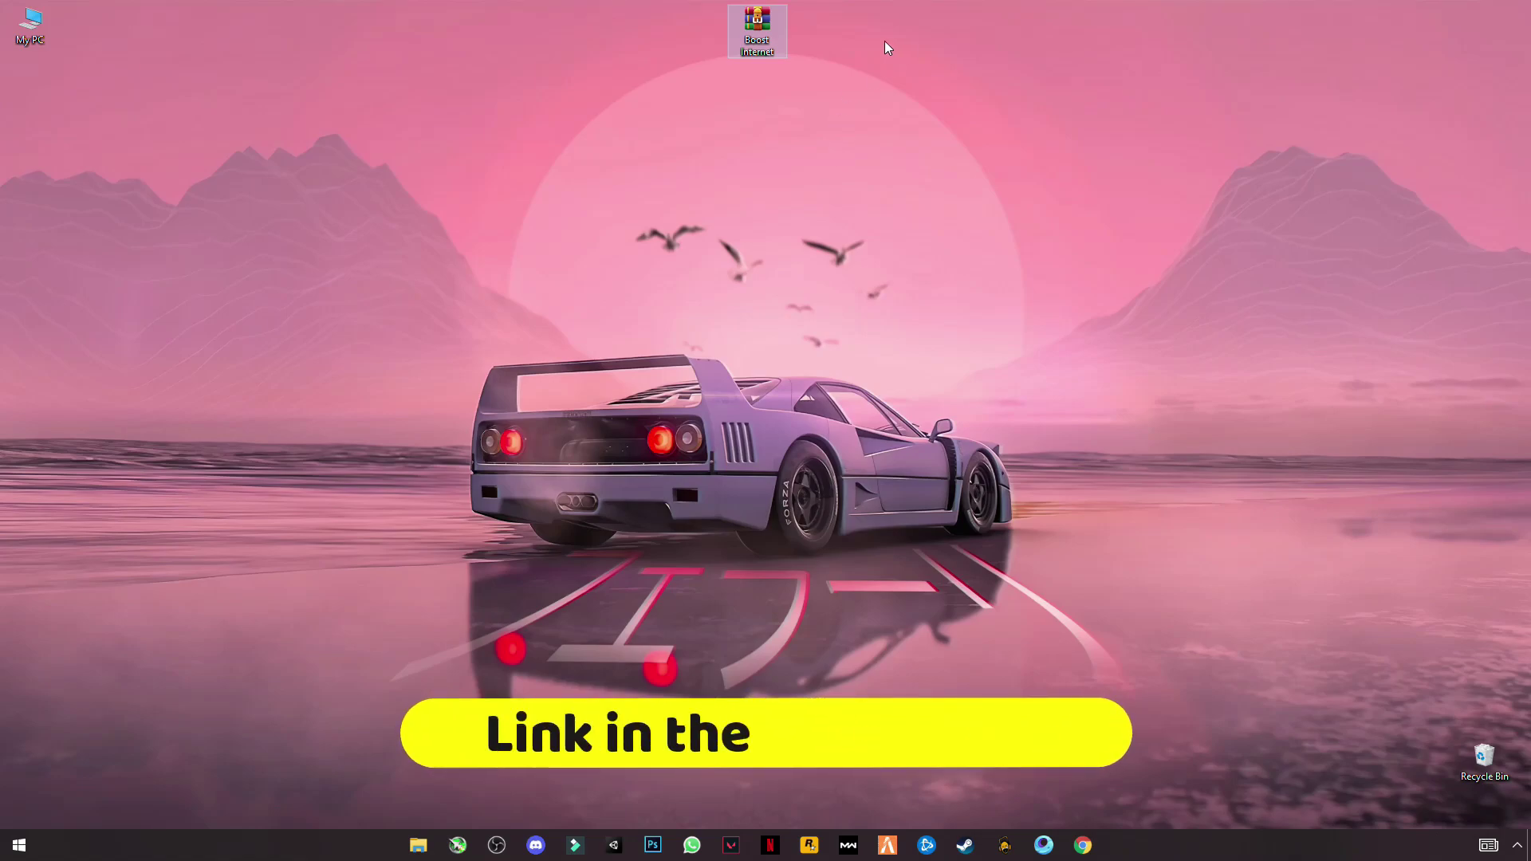
# Extract the Boost Internet archive onto the desktop with Extract Here.
pyautogui.rightClick(766, 30)
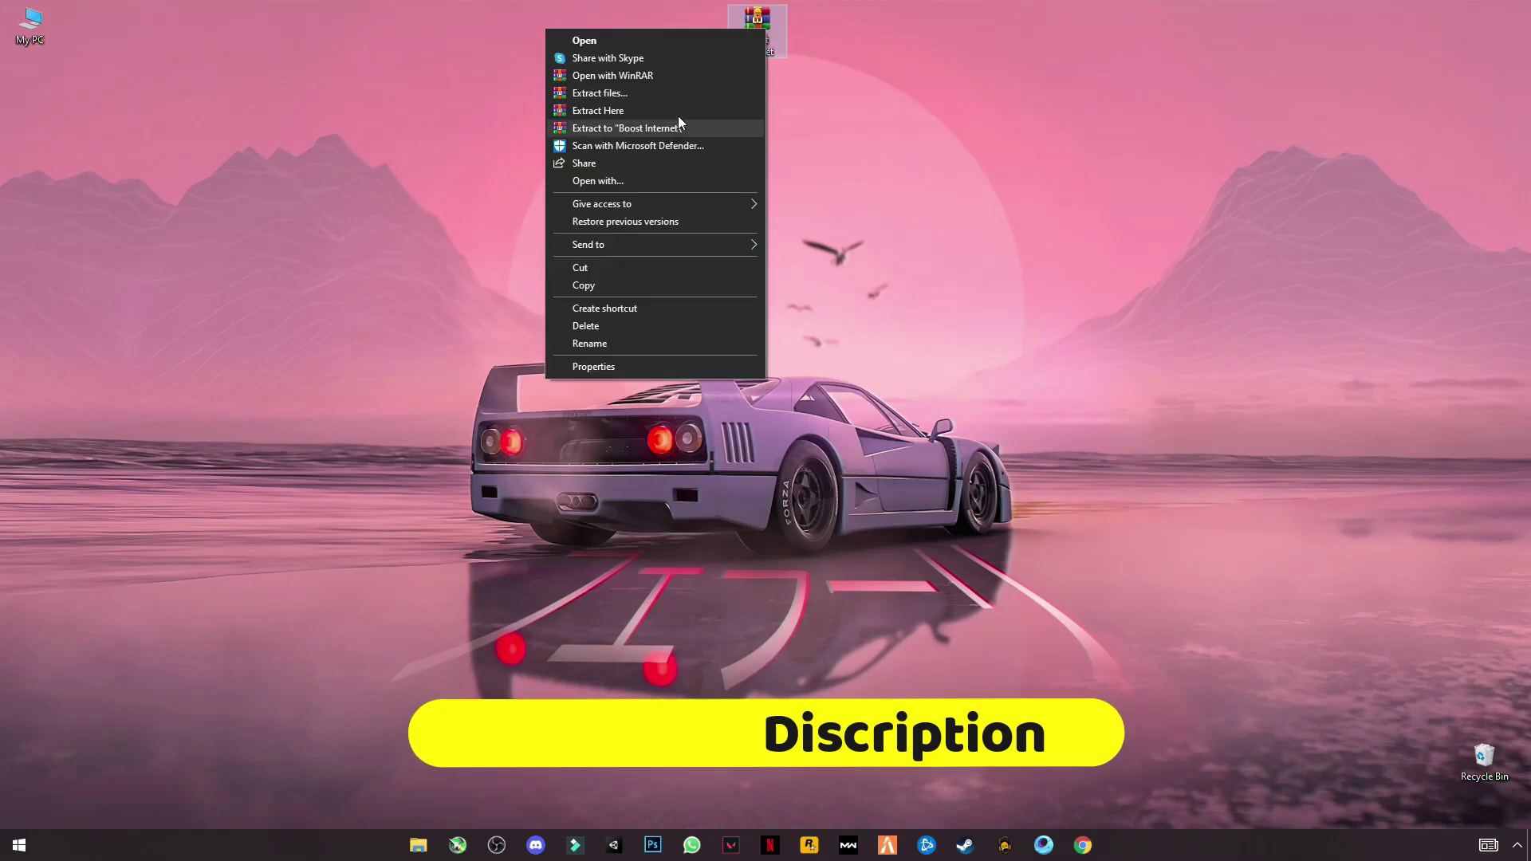
pyautogui.click(612, 110)
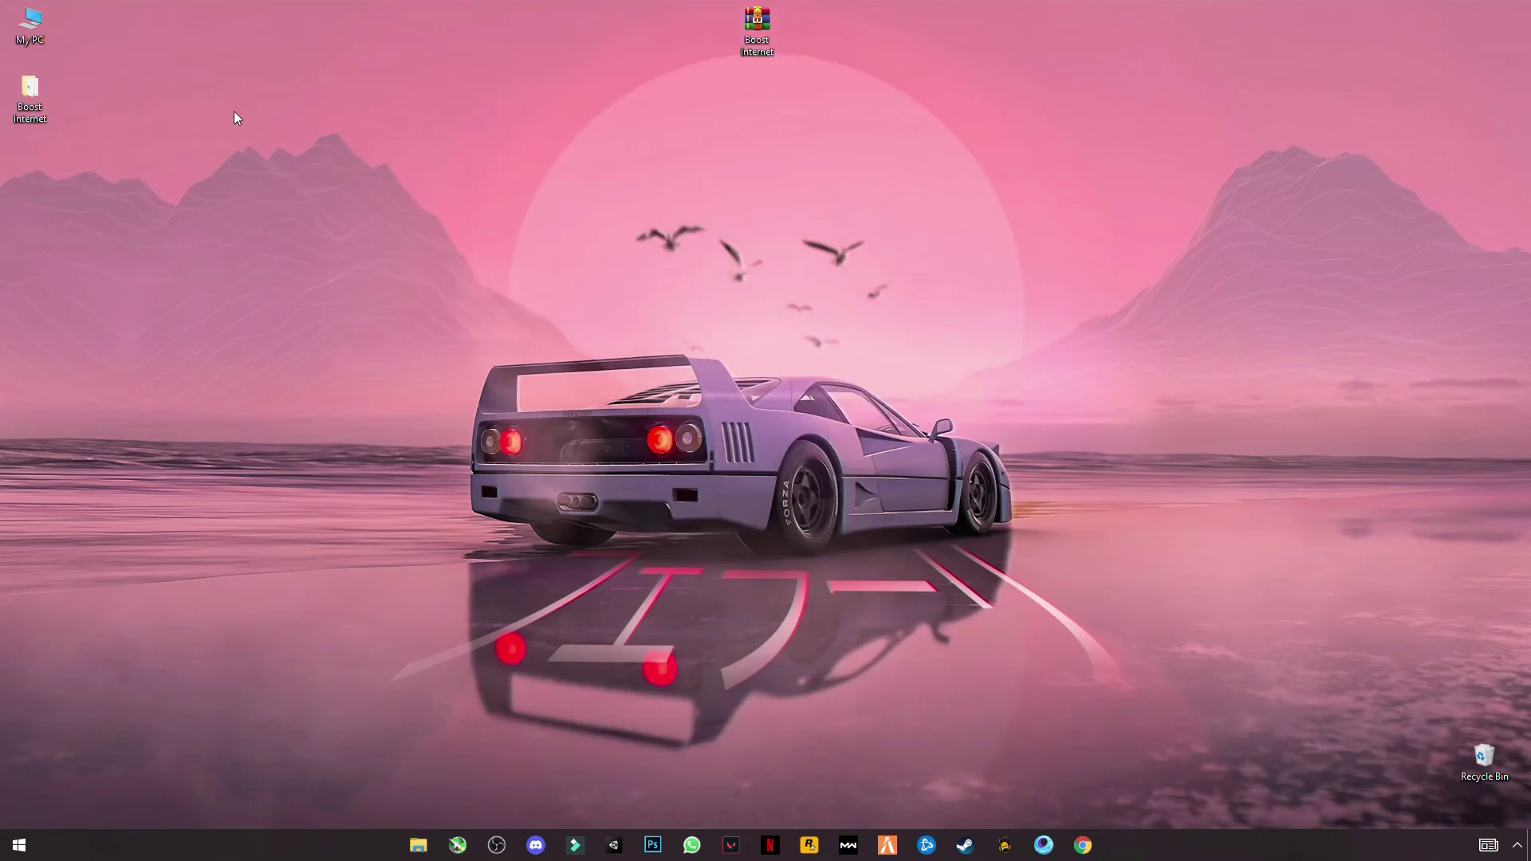
# Open the Boost Internet folder and run dxcpl with administrator rights.
pyautogui.doubleClick(33, 103)
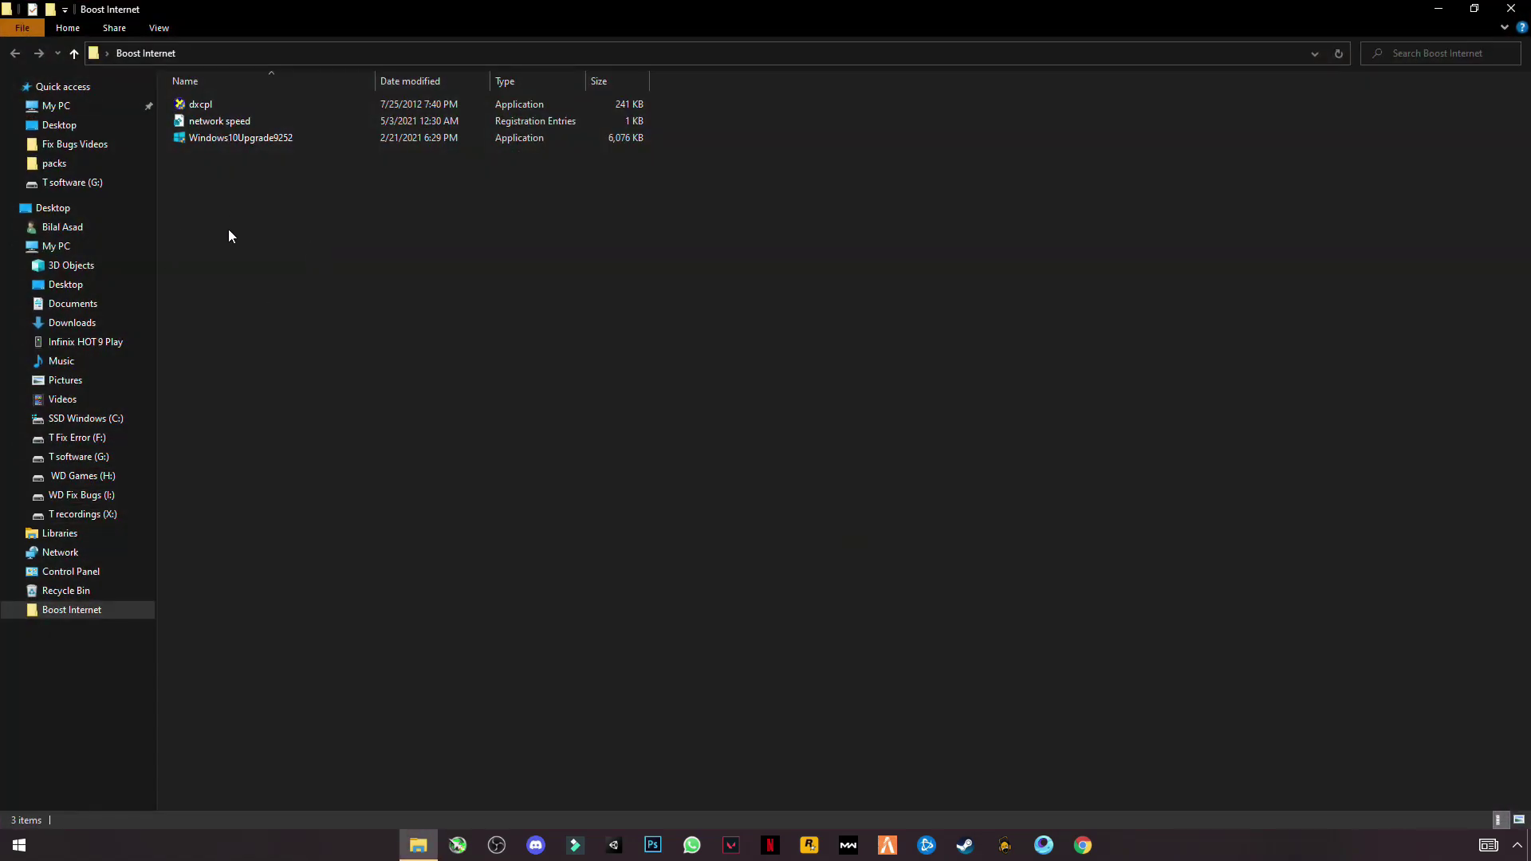
pyautogui.moveTo(261, 216); pyautogui.dragTo(283, 159)
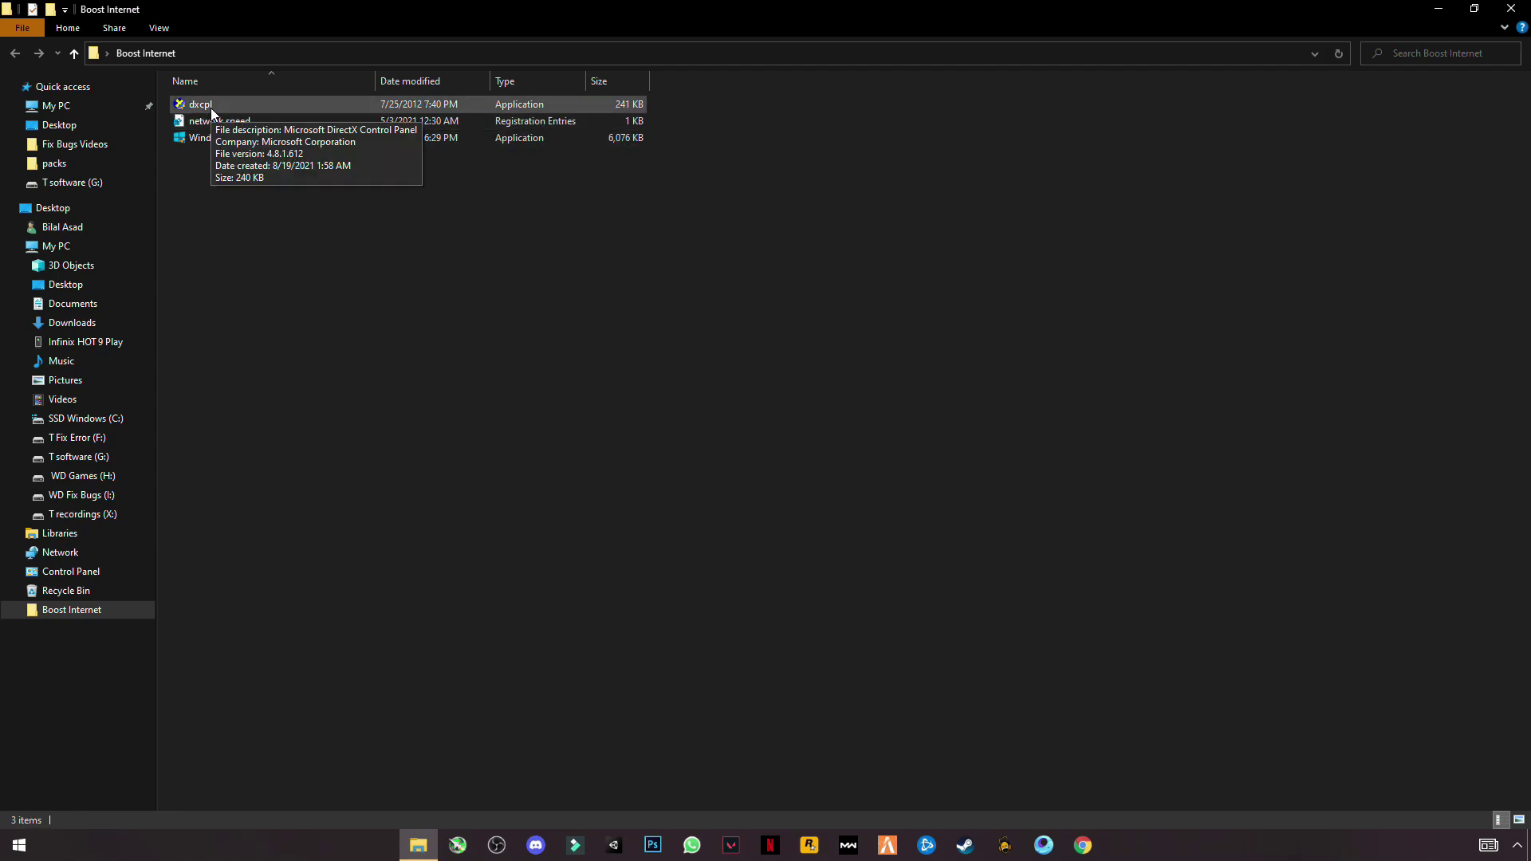
pyautogui.doubleClick(212, 107)
pyautogui.click(684, 531)
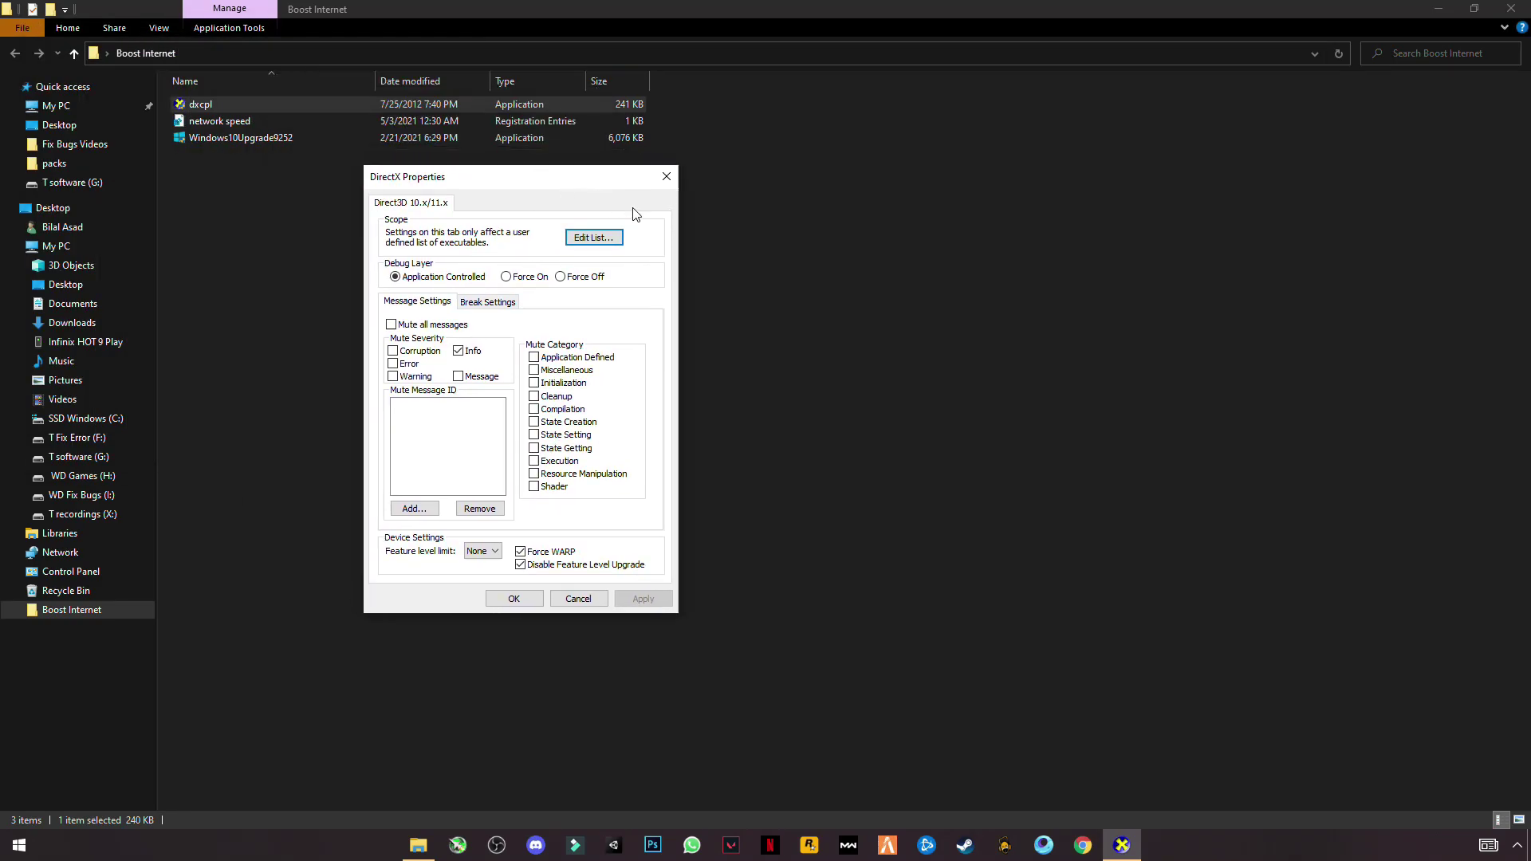
# In the executable list, browse to C:\Program Files (x86)\Battle.net and choose Battle.net.exe.
pyautogui.click(607, 238)
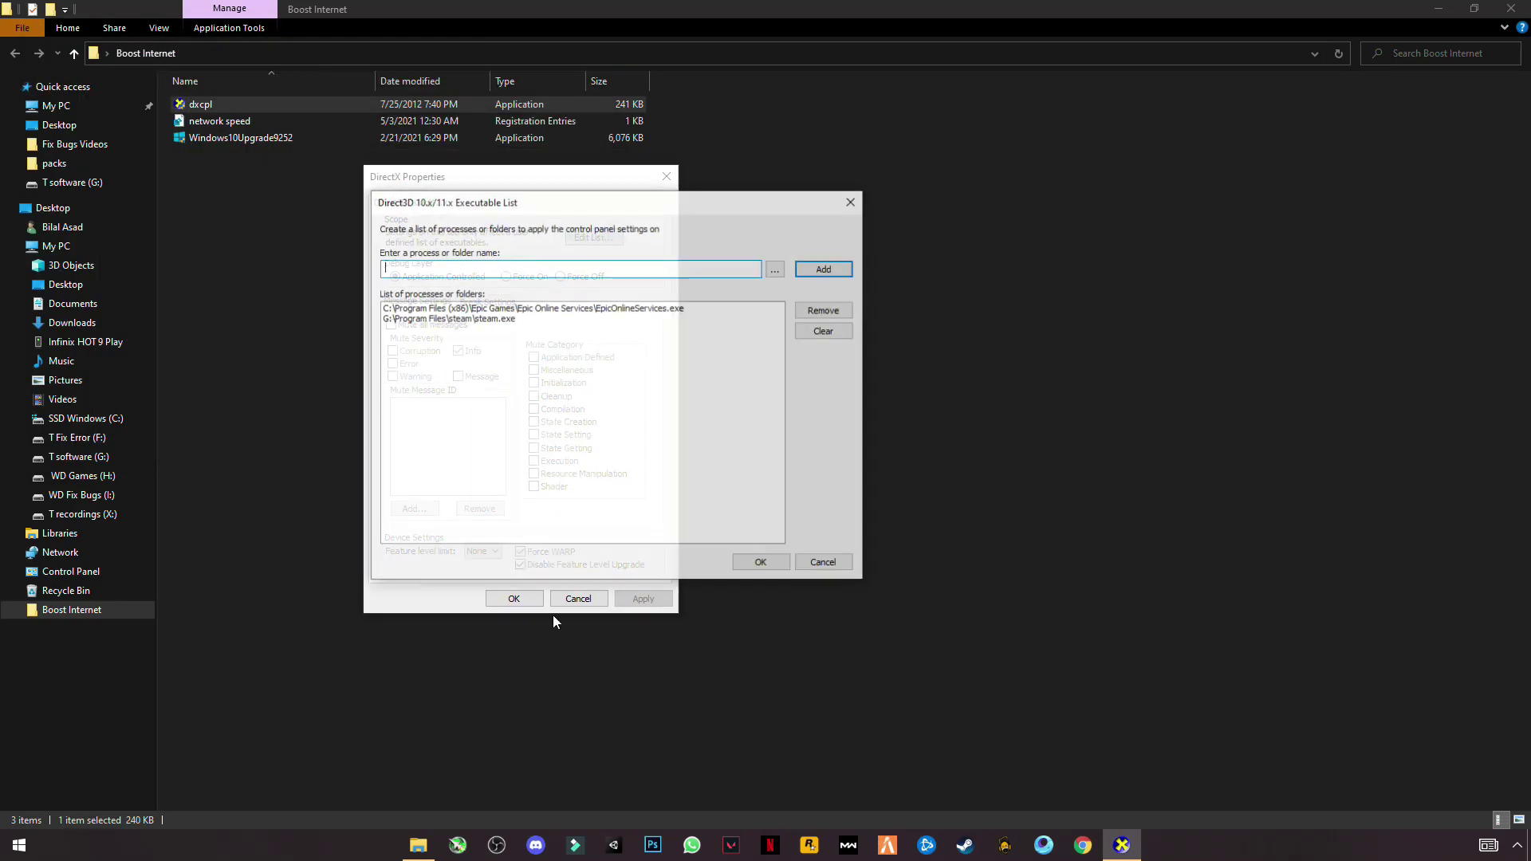
pyautogui.click(779, 270)
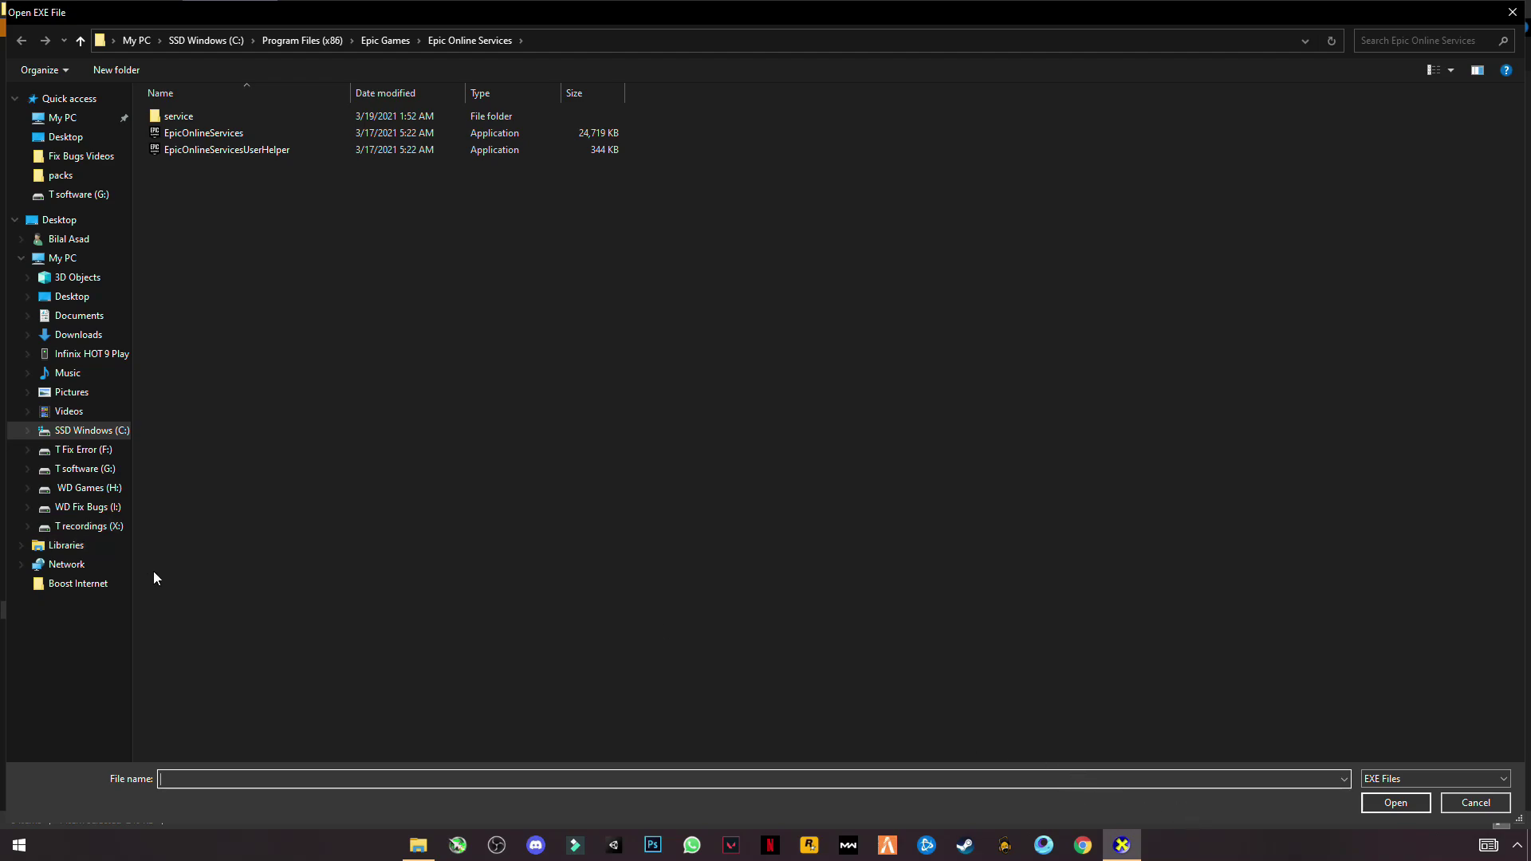
pyautogui.click(82, 449)
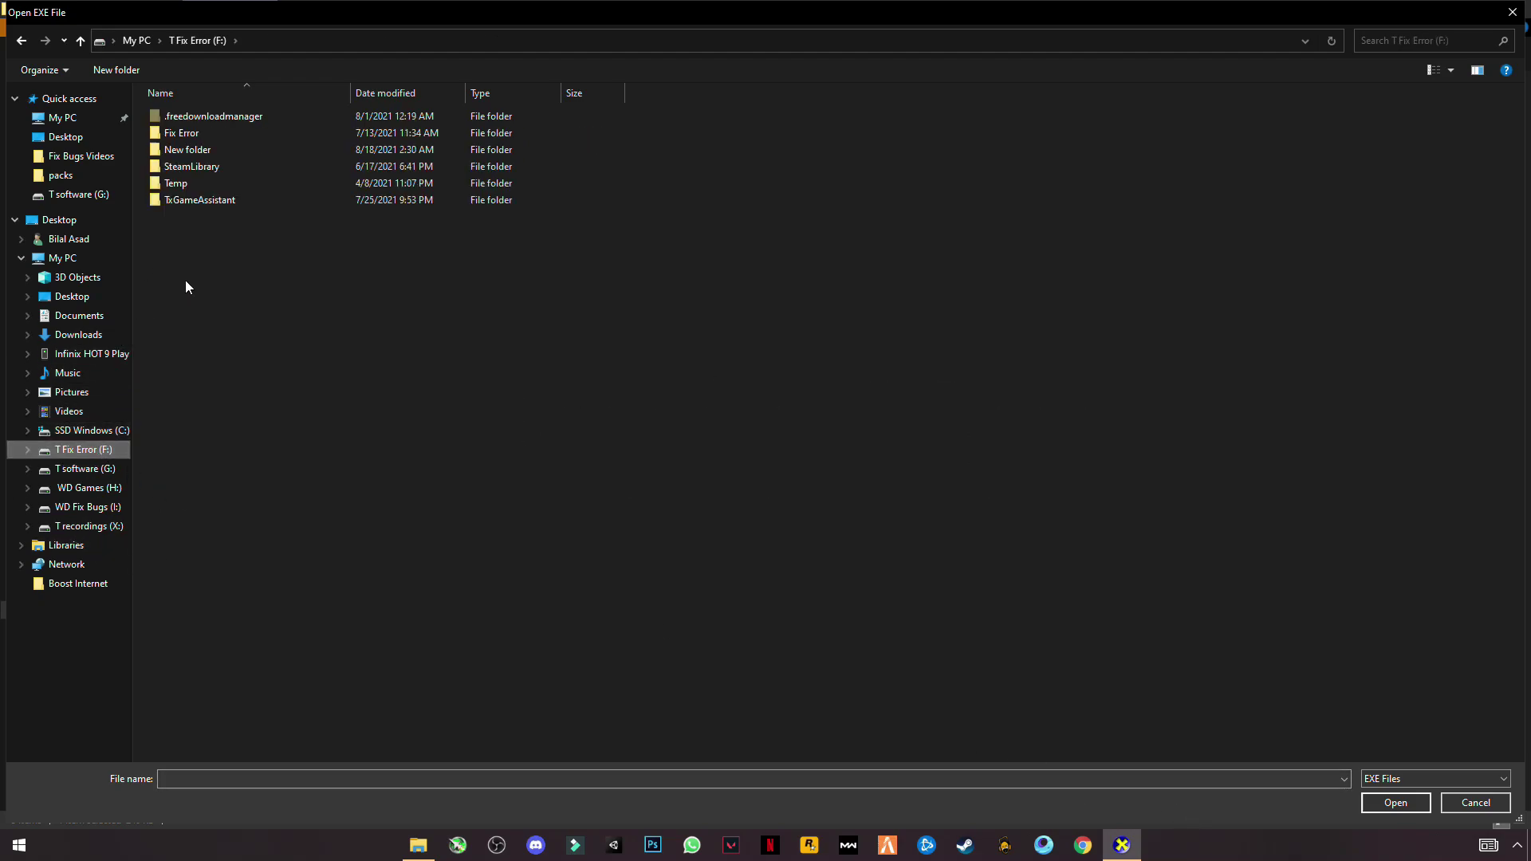
pyautogui.click(94, 432)
pyautogui.doubleClick(195, 235)
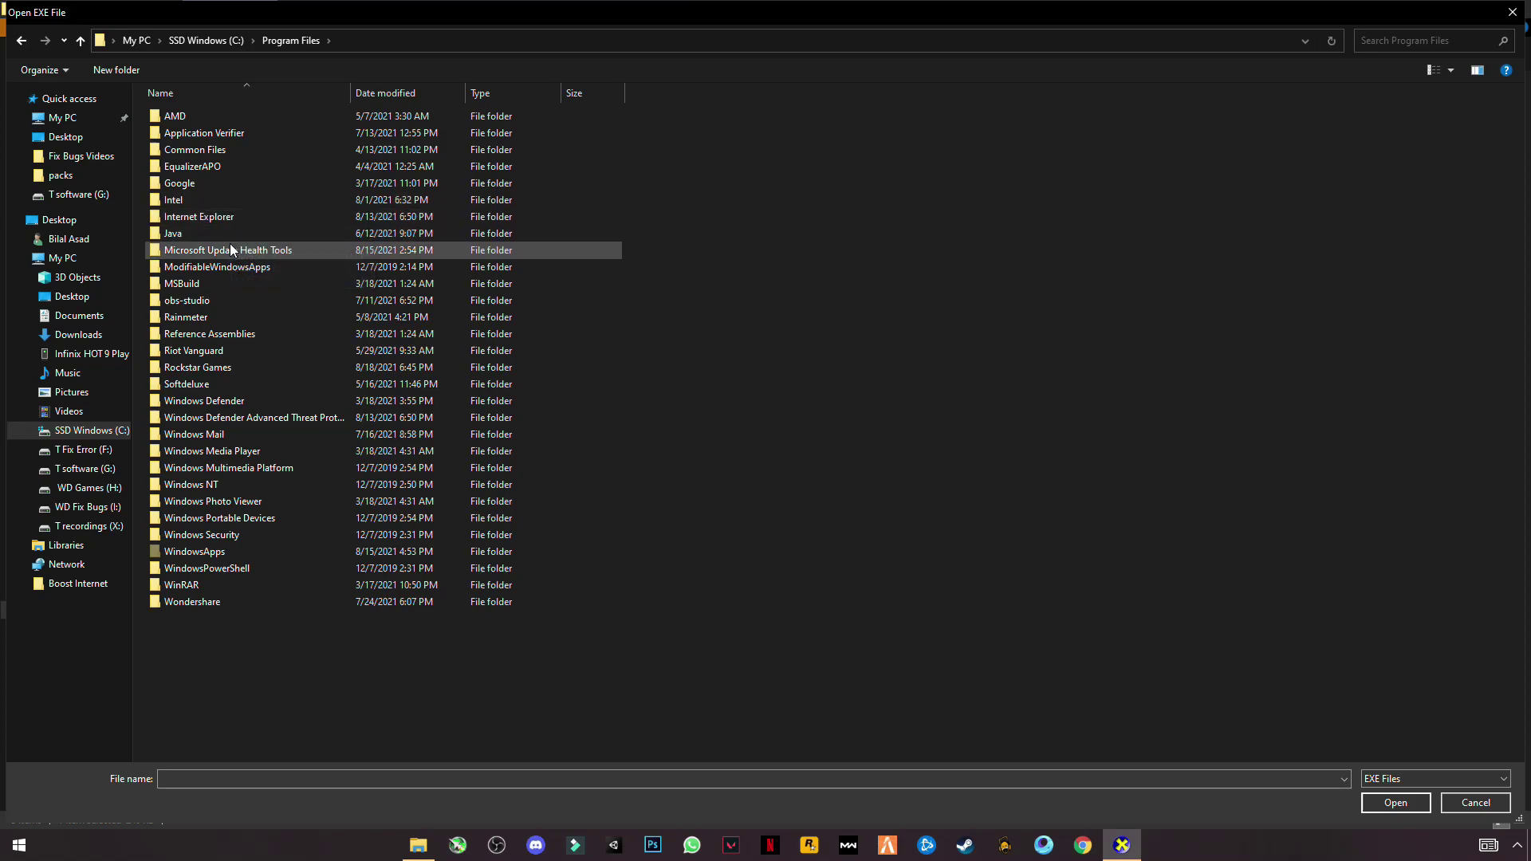
pyautogui.press('BackSpace')
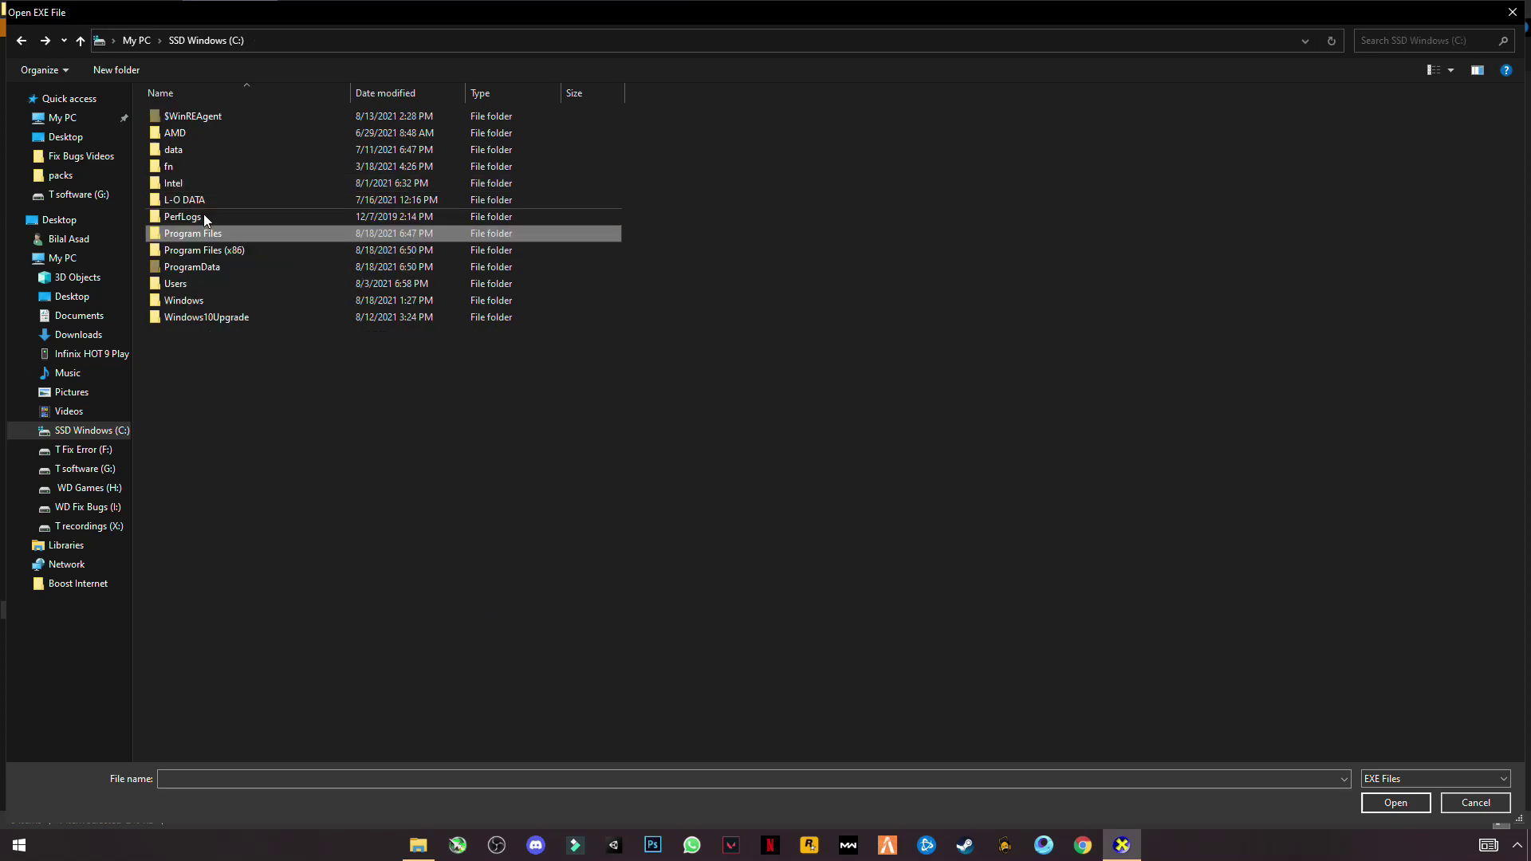
pyautogui.doubleClick(216, 248)
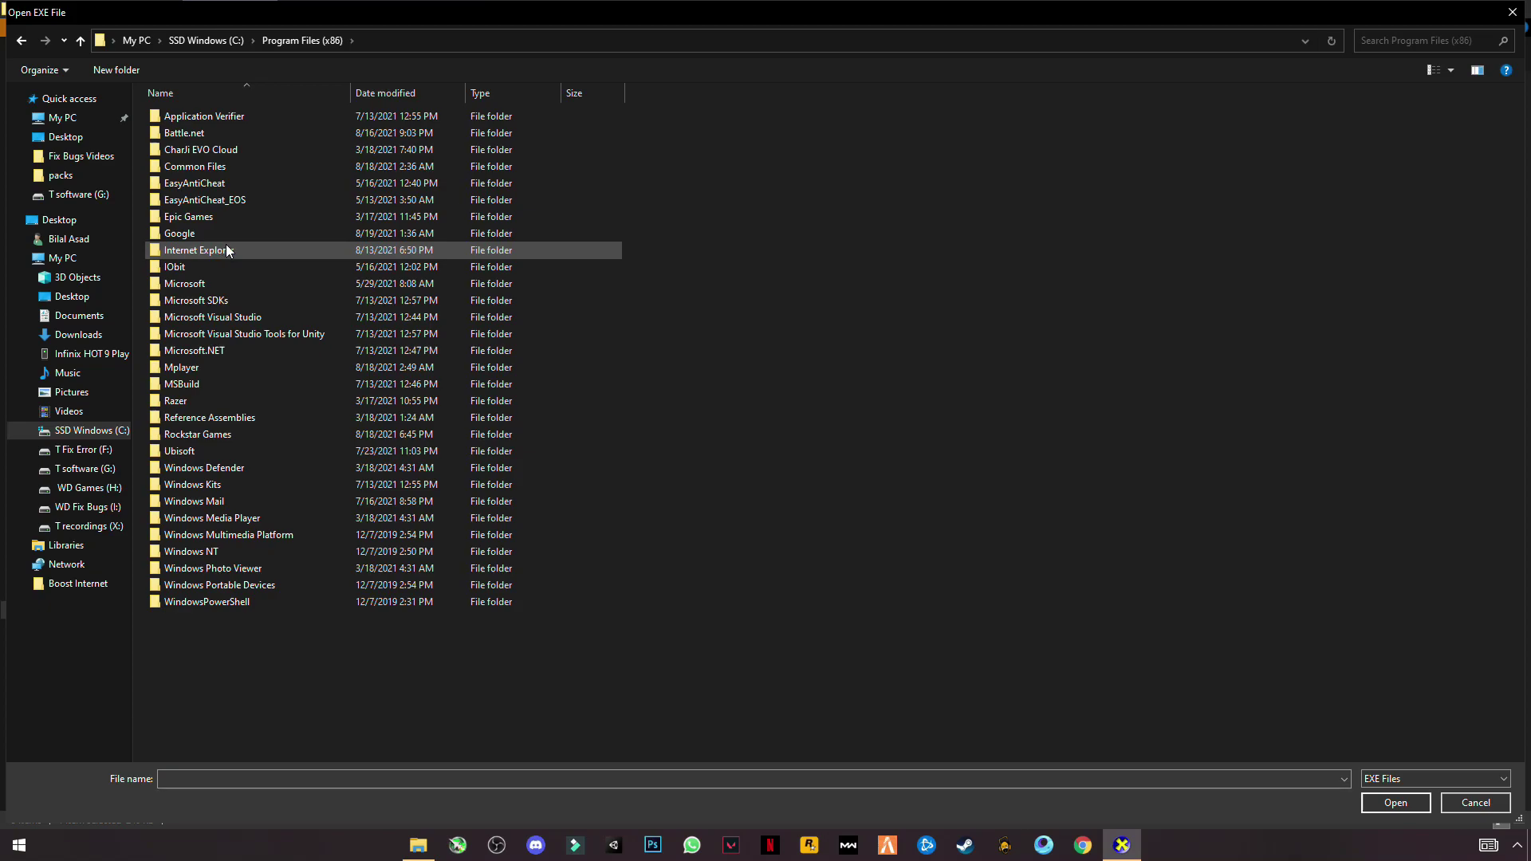
pyautogui.press('b')
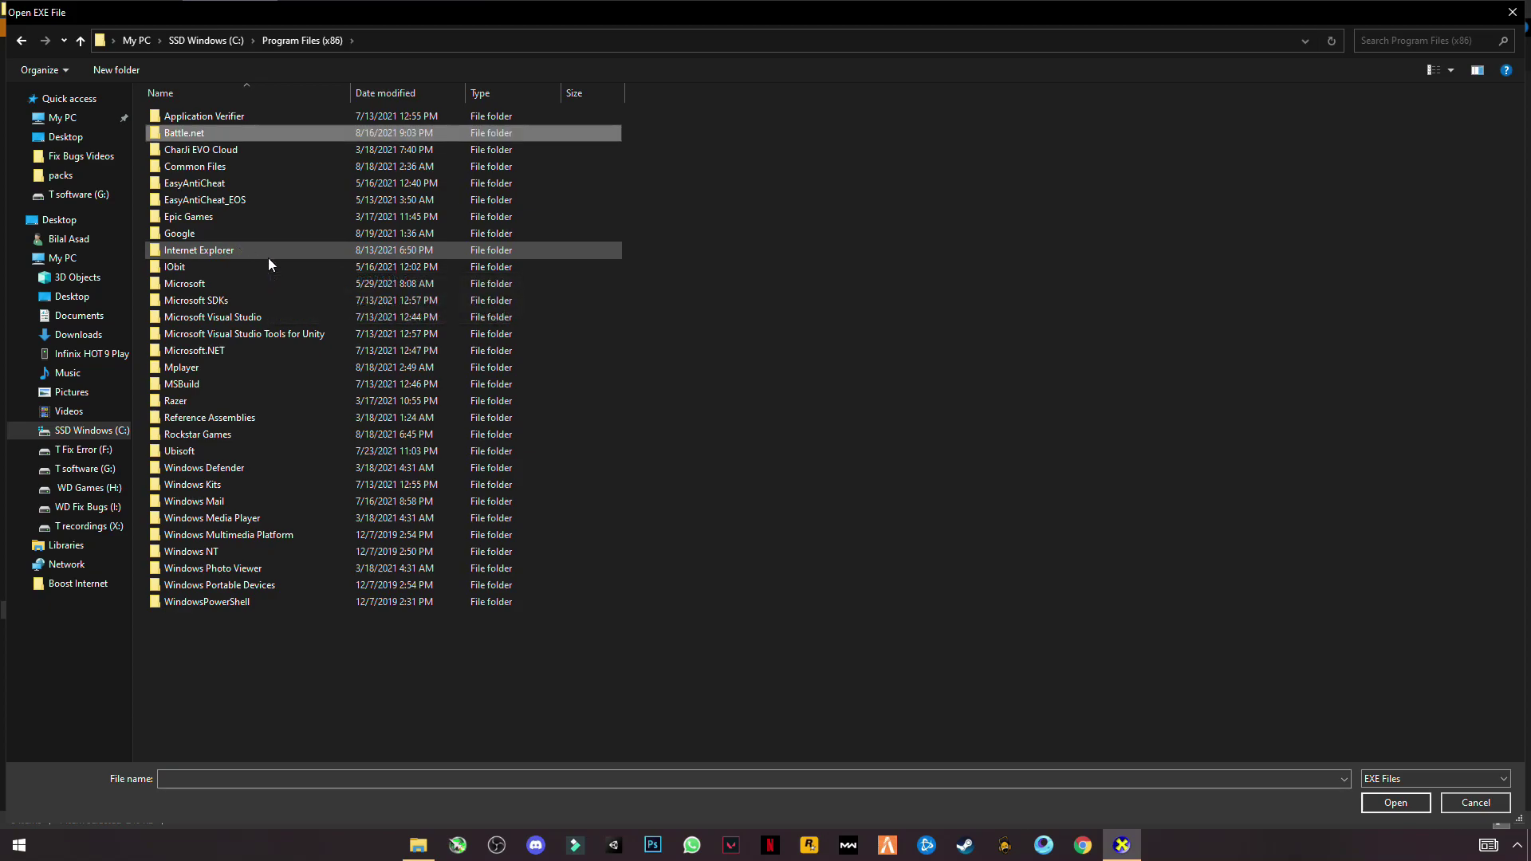
pyautogui.doubleClick(185, 134)
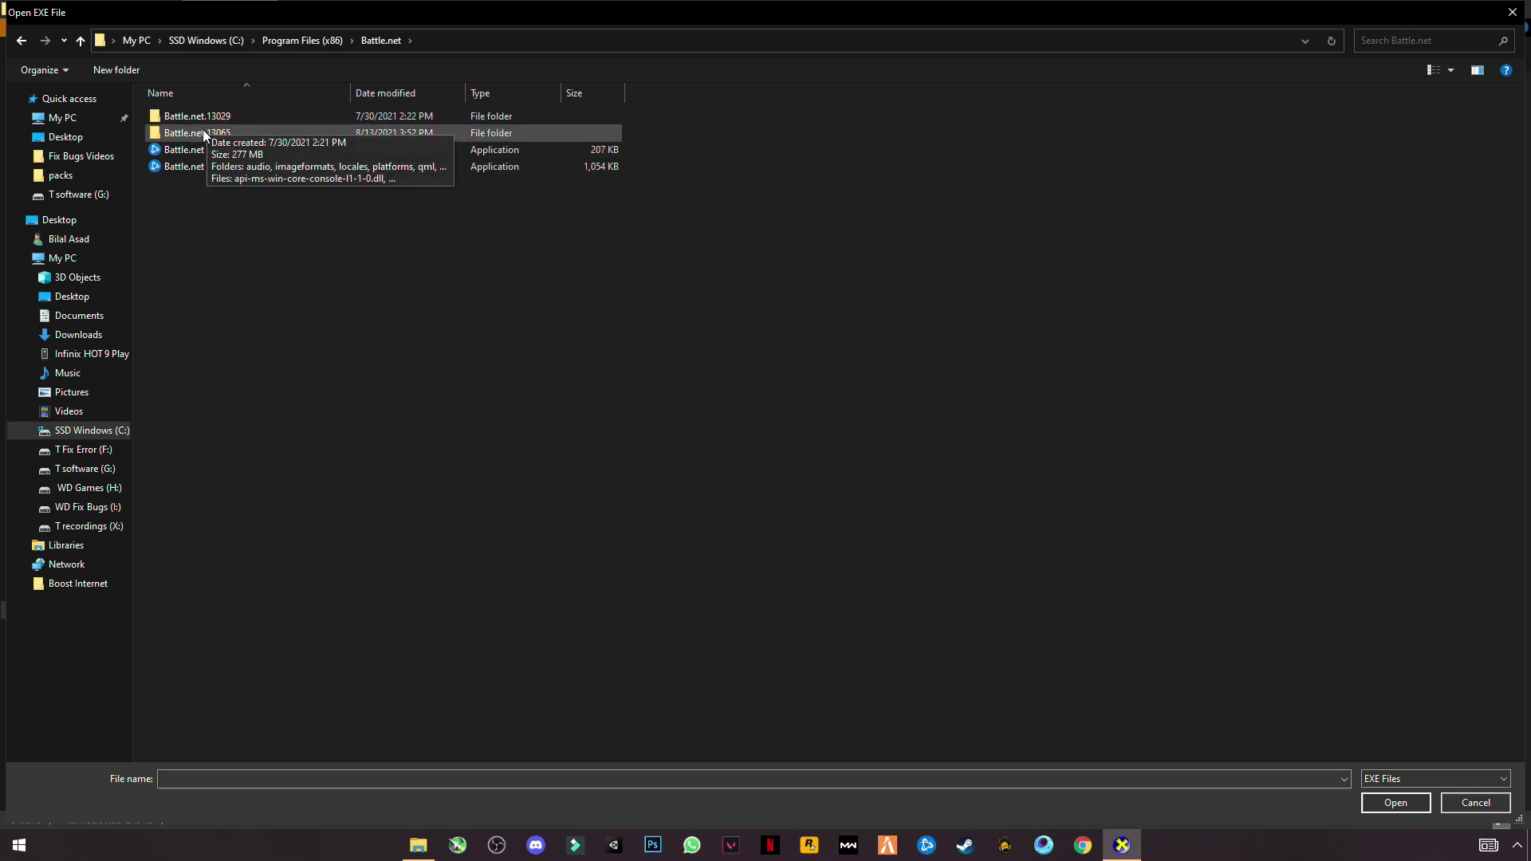
pyautogui.click(188, 166)
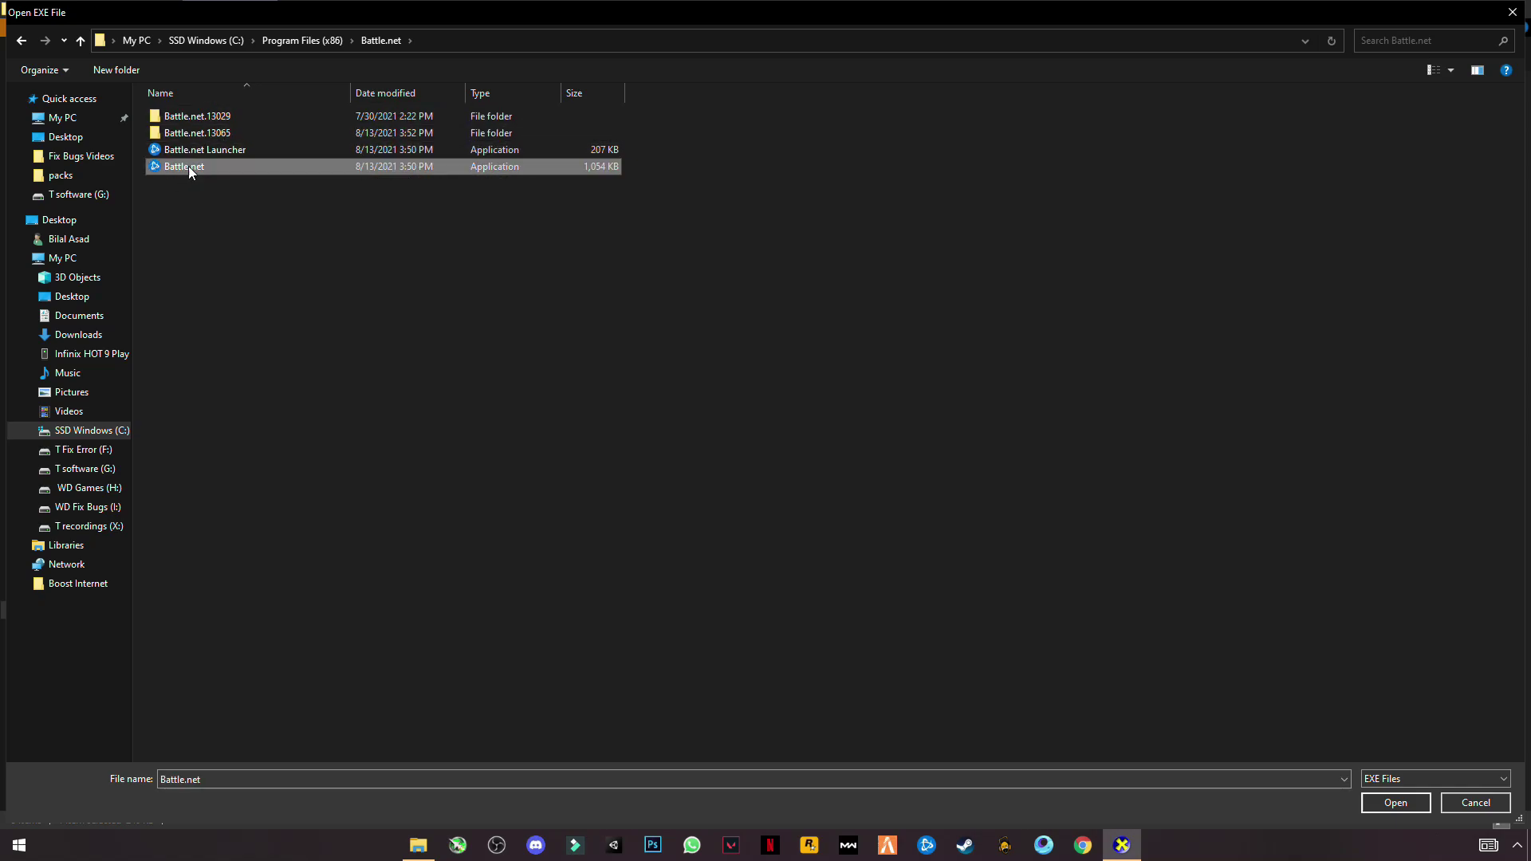
pyautogui.click(1395, 803)
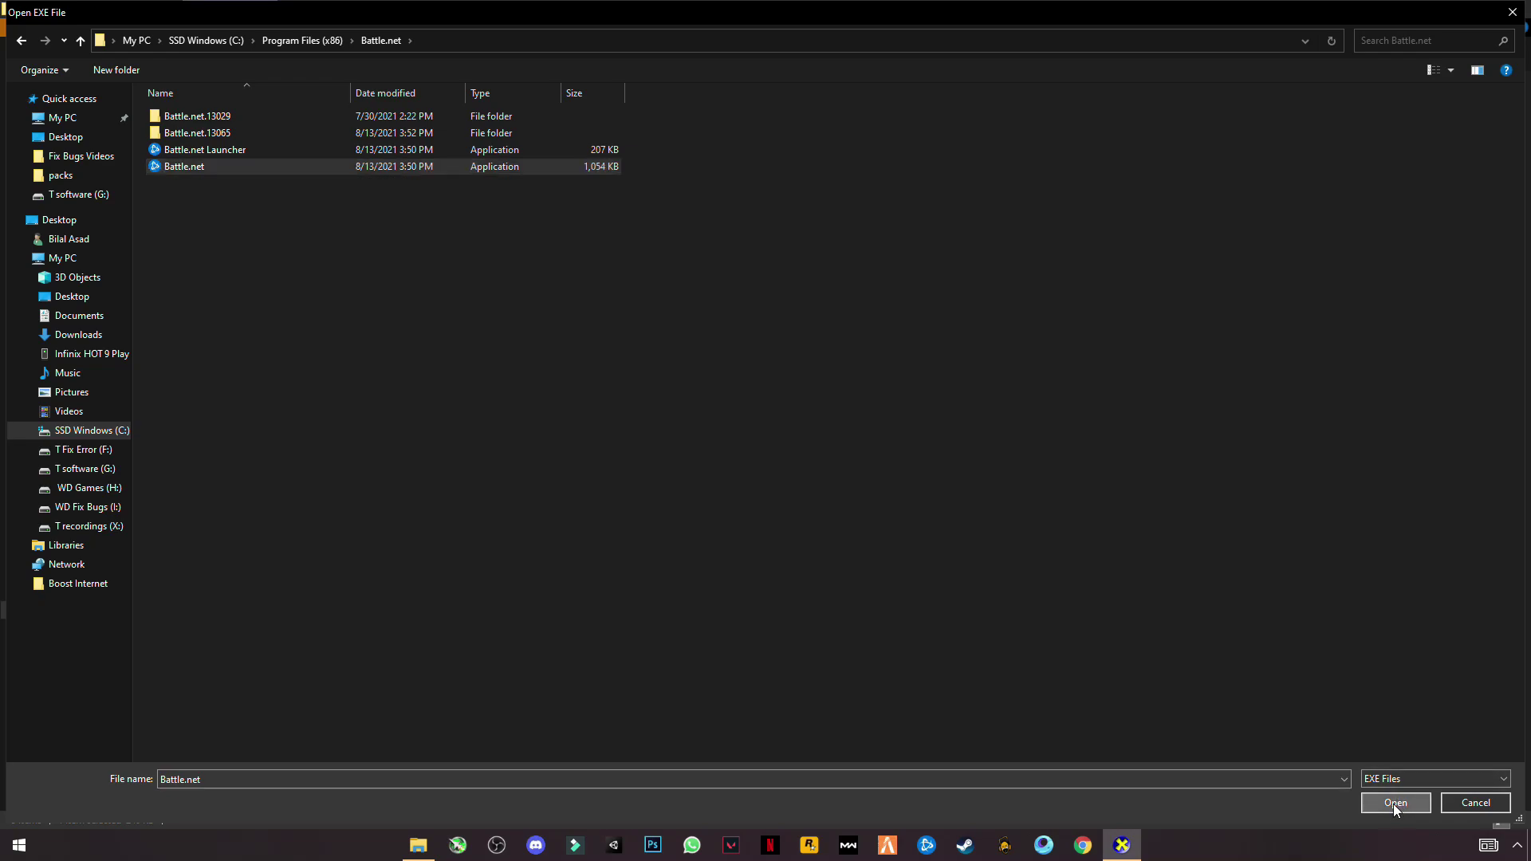
# Add Battle.net.exe to the list, apply the Force WARP settings and close DirectX Properties.
pyautogui.click(825, 271)
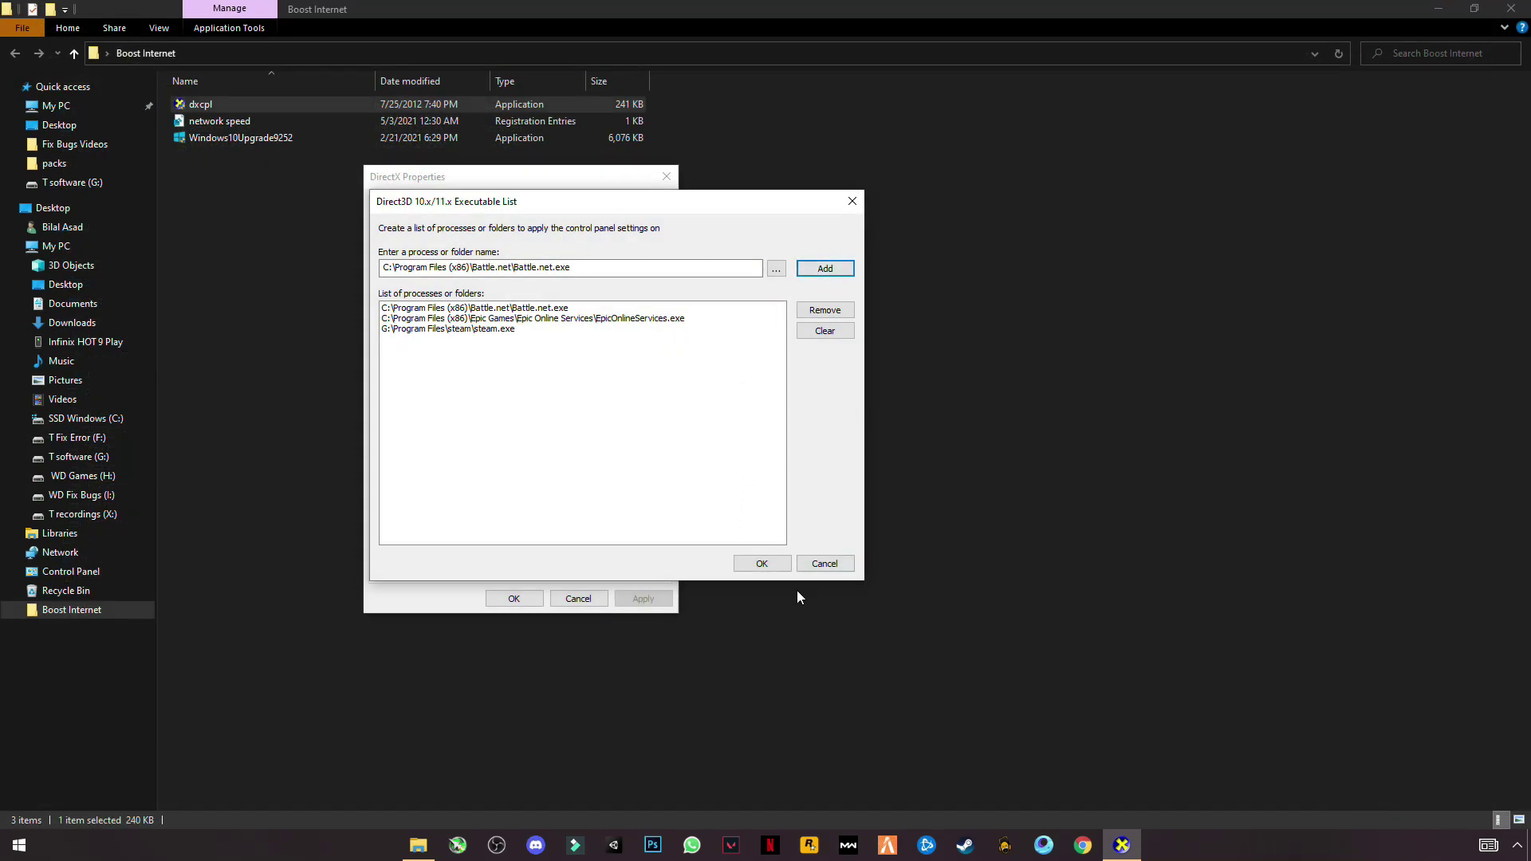
pyautogui.click(764, 564)
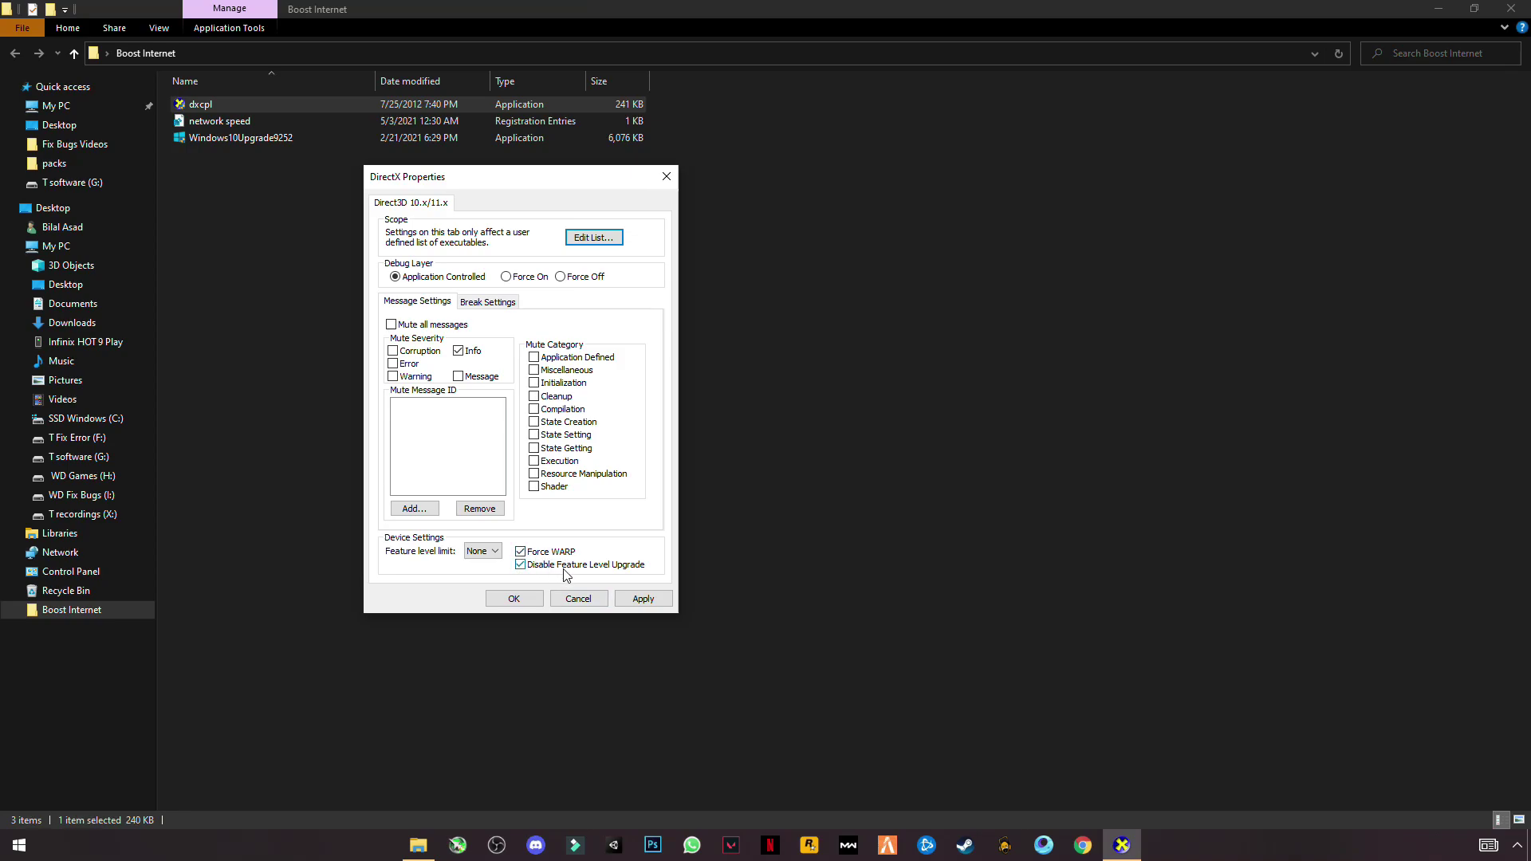
pyautogui.click(643, 599)
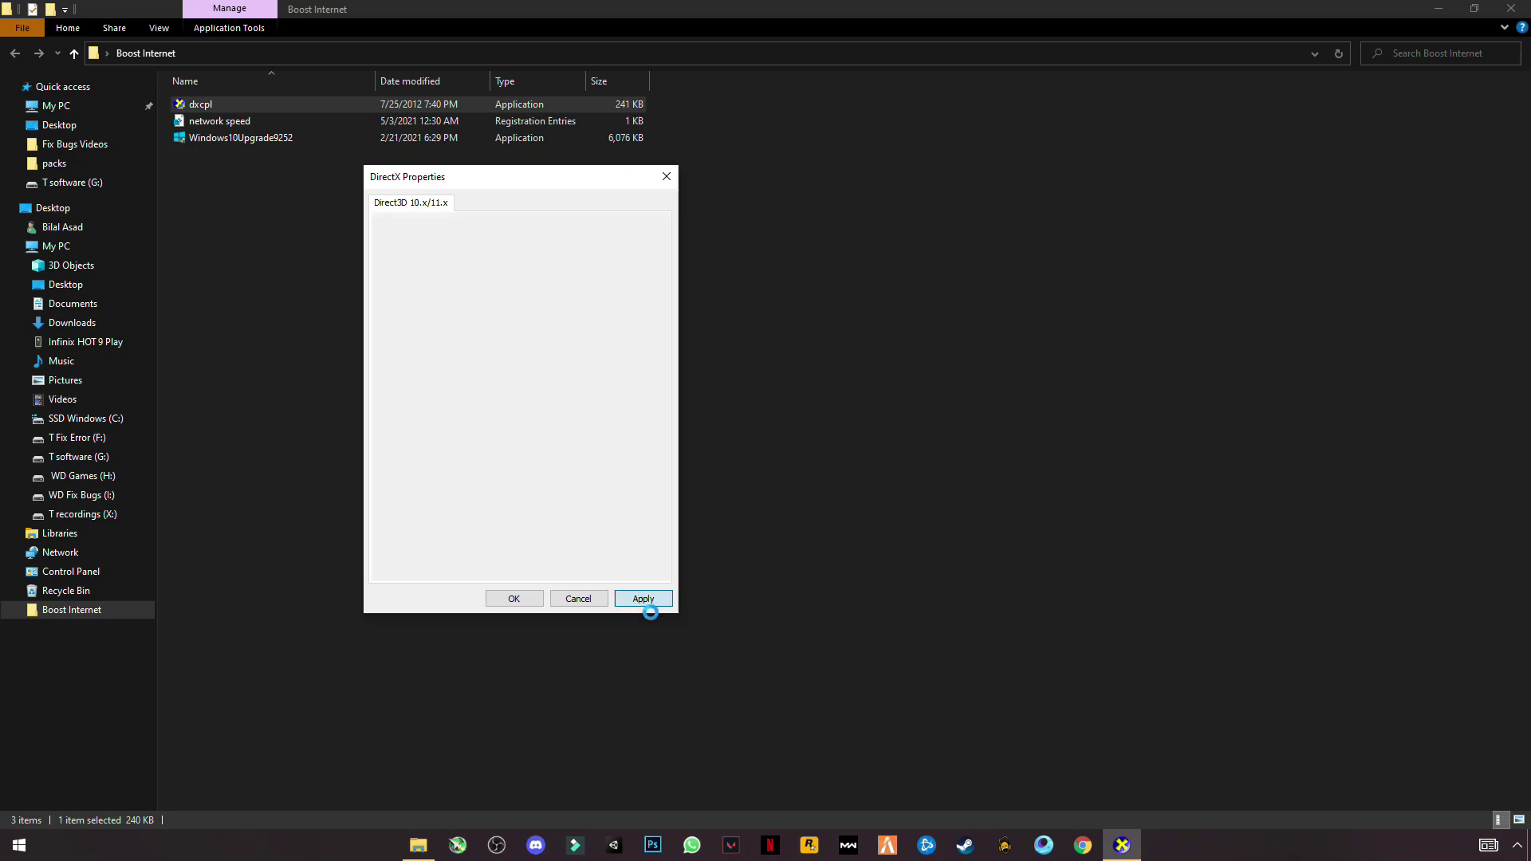
pyautogui.click(542, 603)
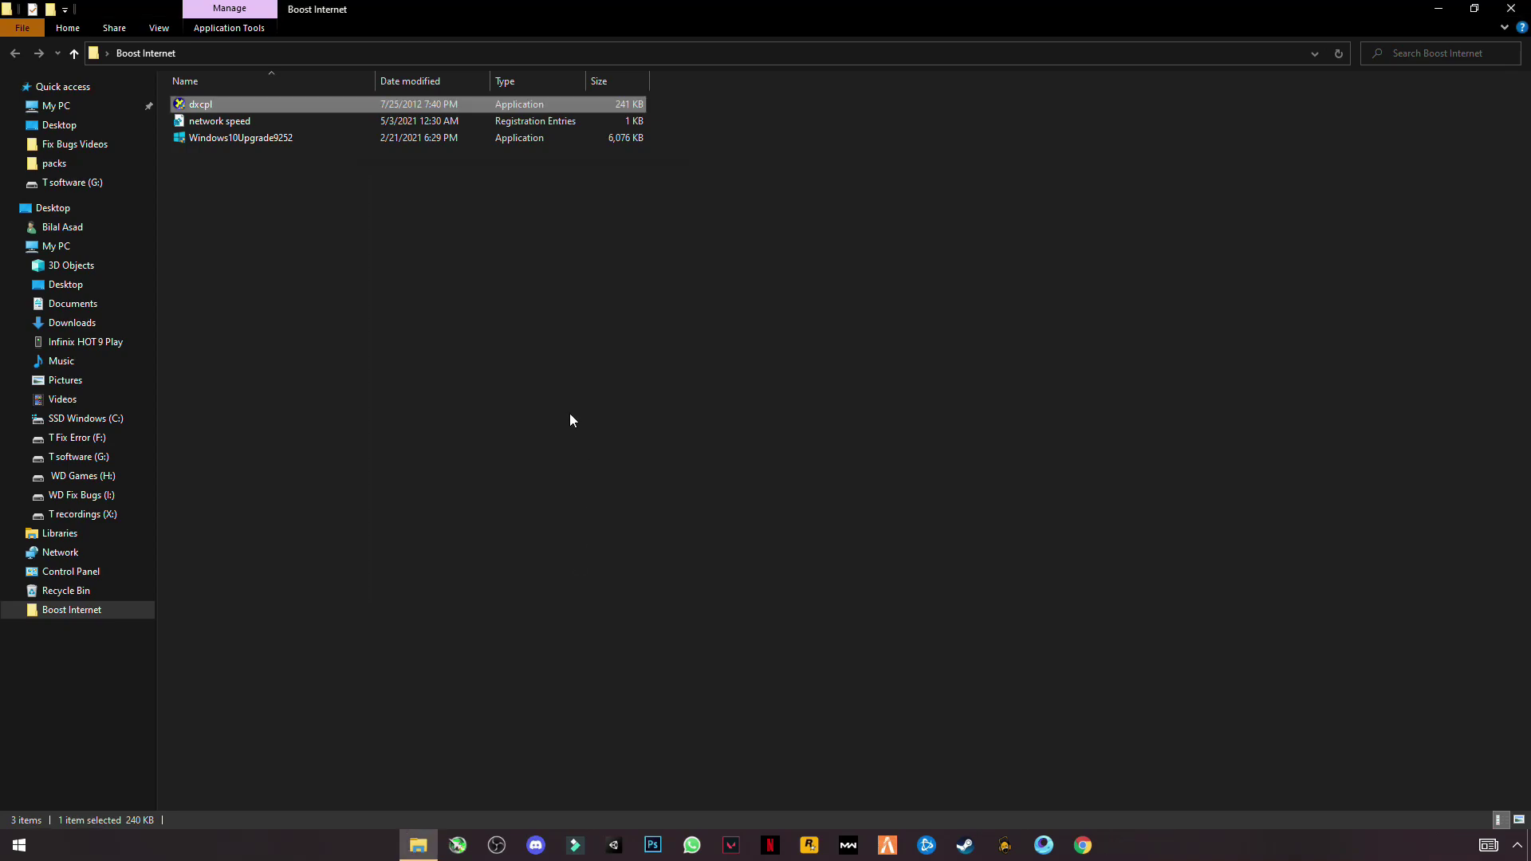
# Merge network speed.reg into the registry, approving both prompts and dismissing the success message.
pyautogui.rightClick(215, 123)
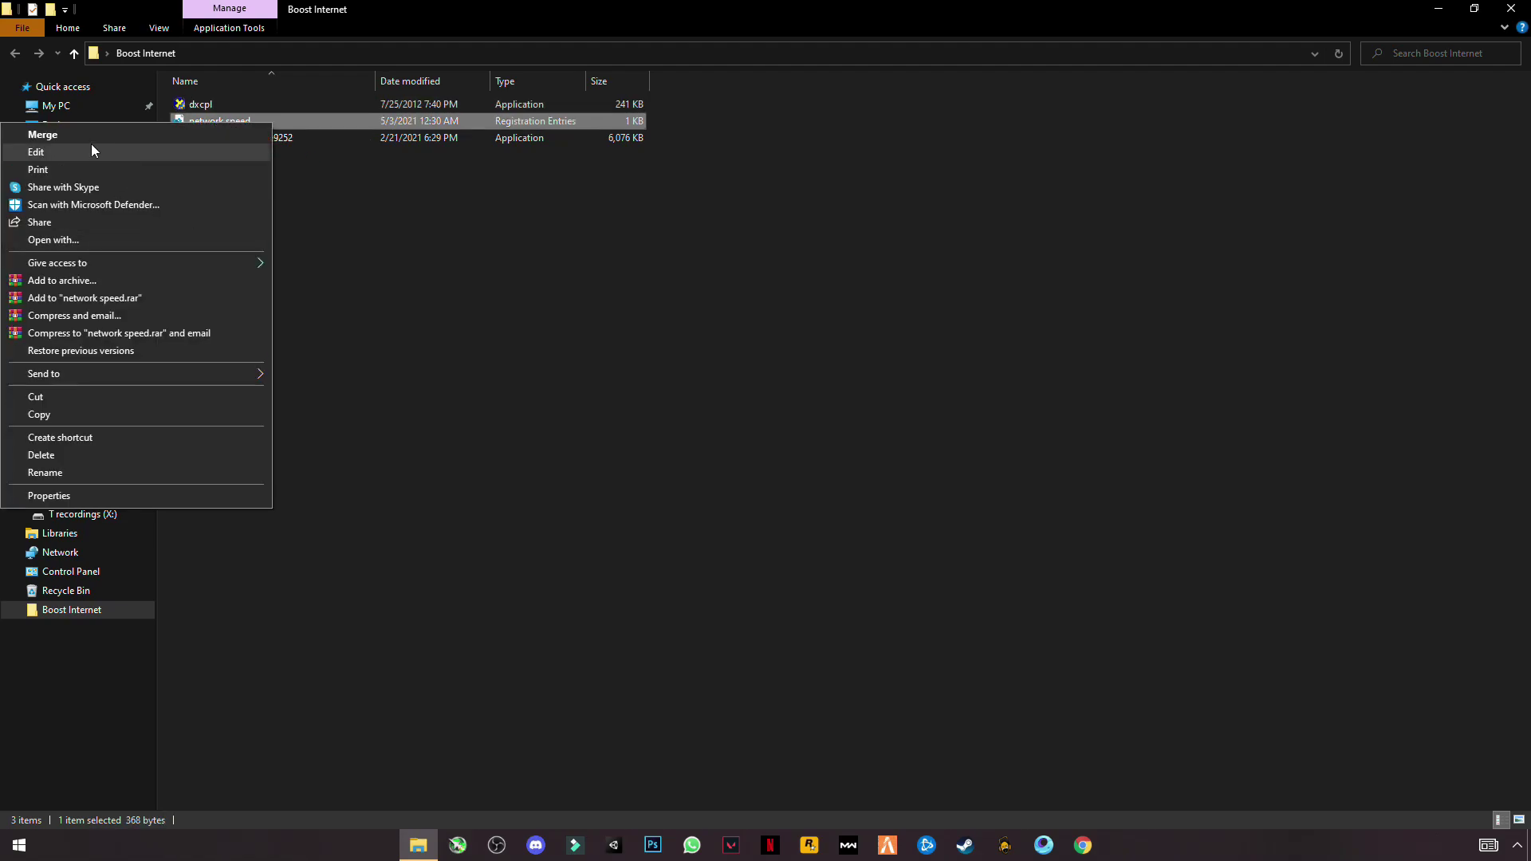
pyautogui.click(77, 140)
pyautogui.click(691, 523)
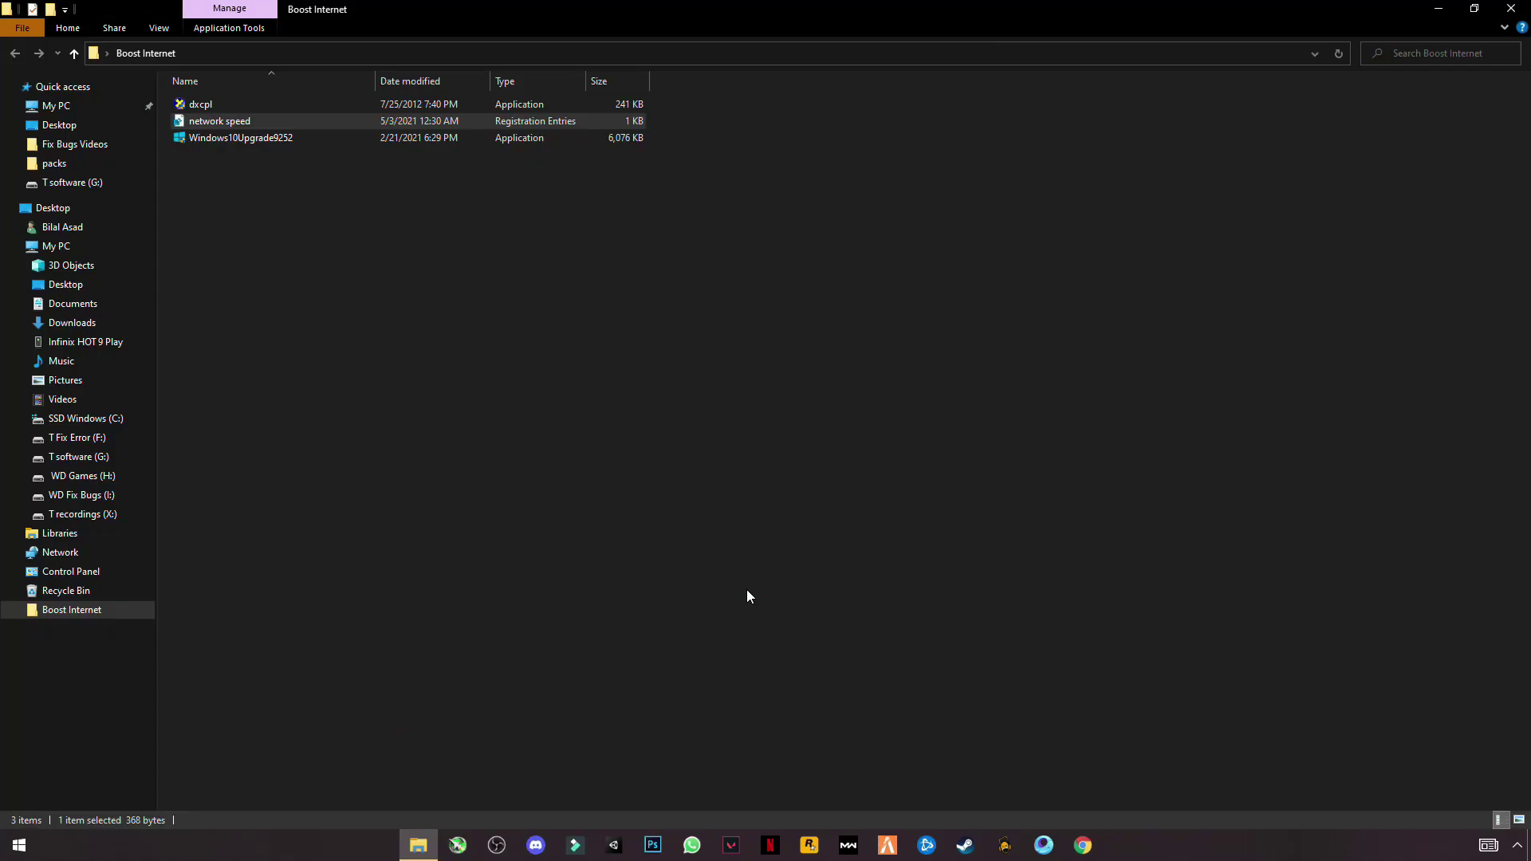
pyautogui.click(886, 444)
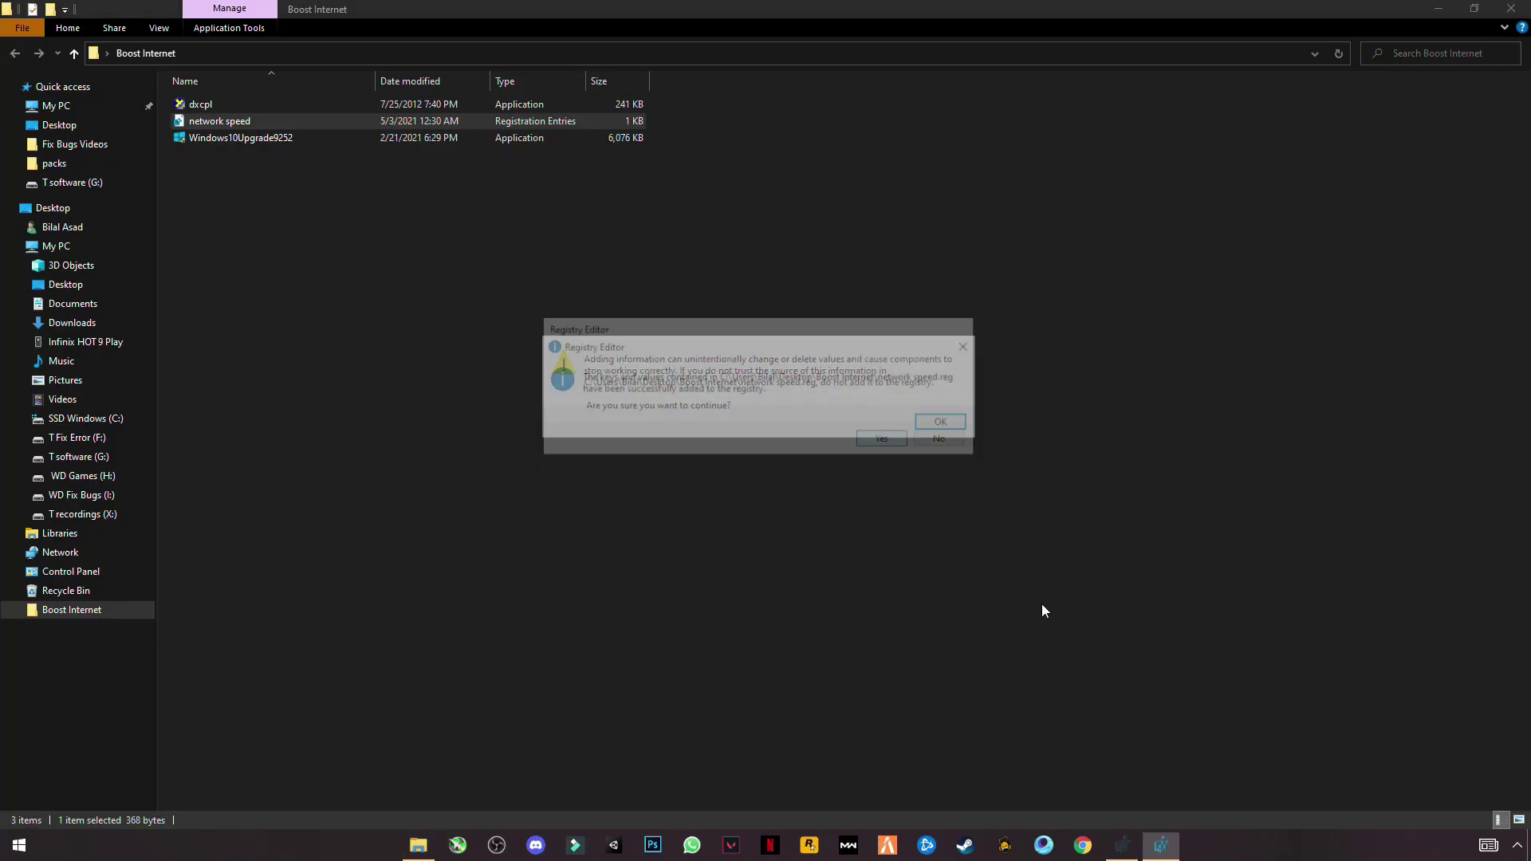
pyautogui.click(929, 430)
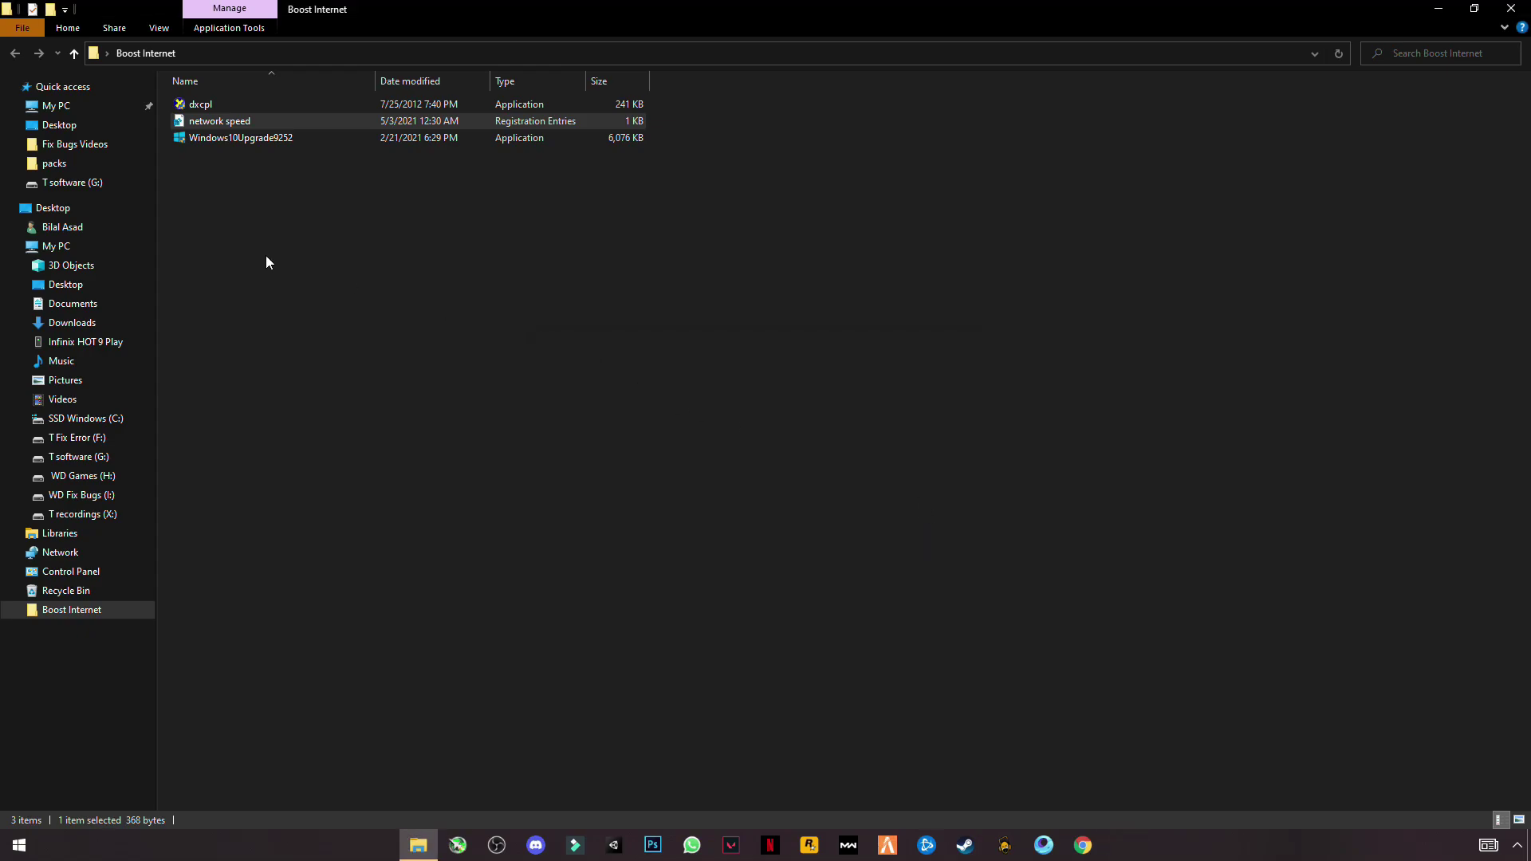
# Run Windows10Upgrade9252 as administrator and close it once it reports the latest version.
pyautogui.moveTo(209, 178); pyautogui.dragTo(216, 137)
pyautogui.doubleClick(215, 136)
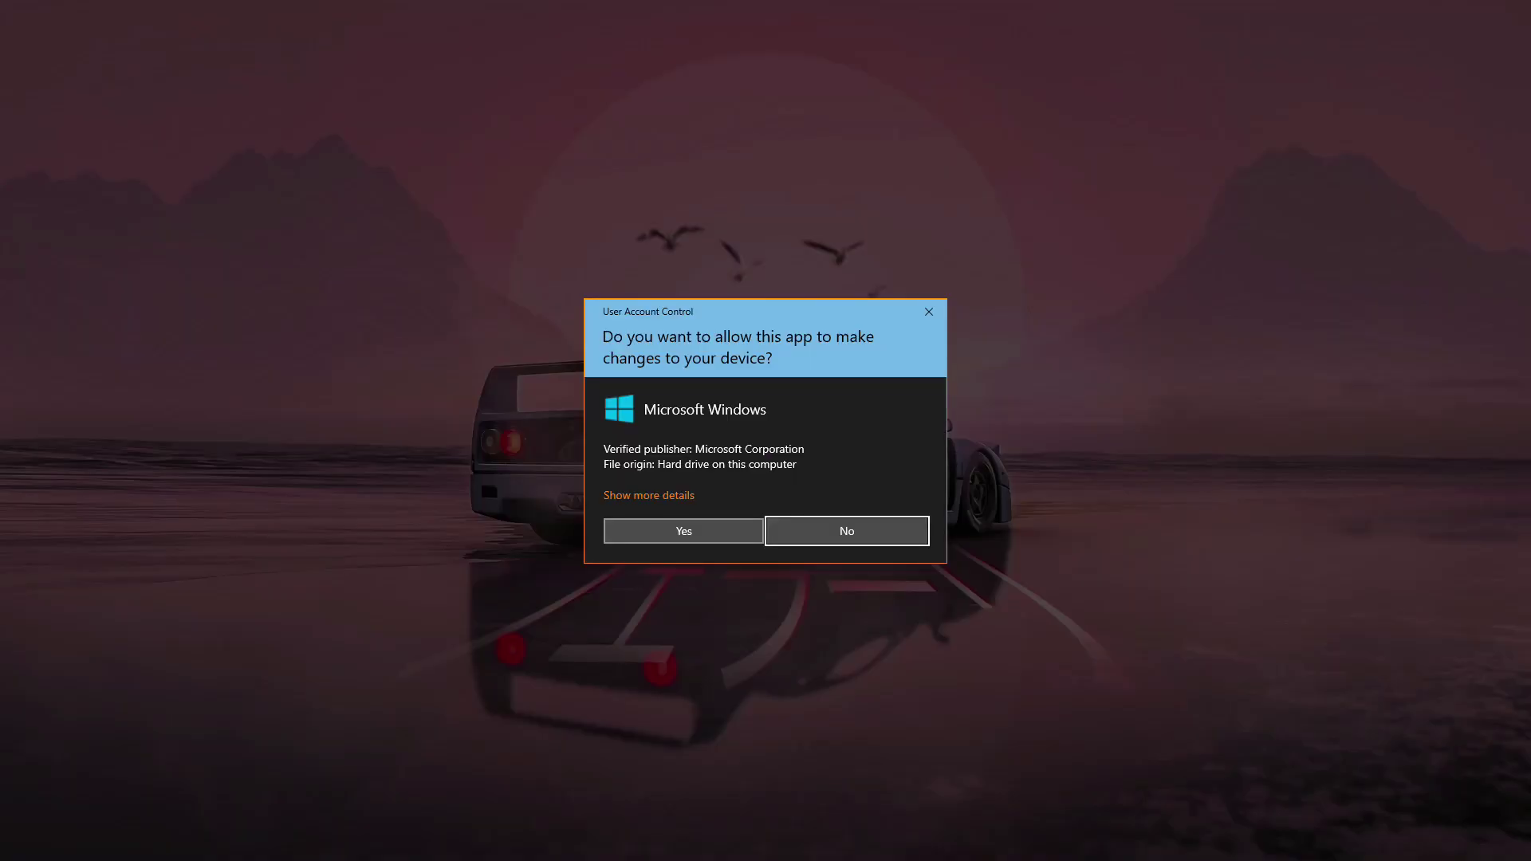
pyautogui.click(684, 530)
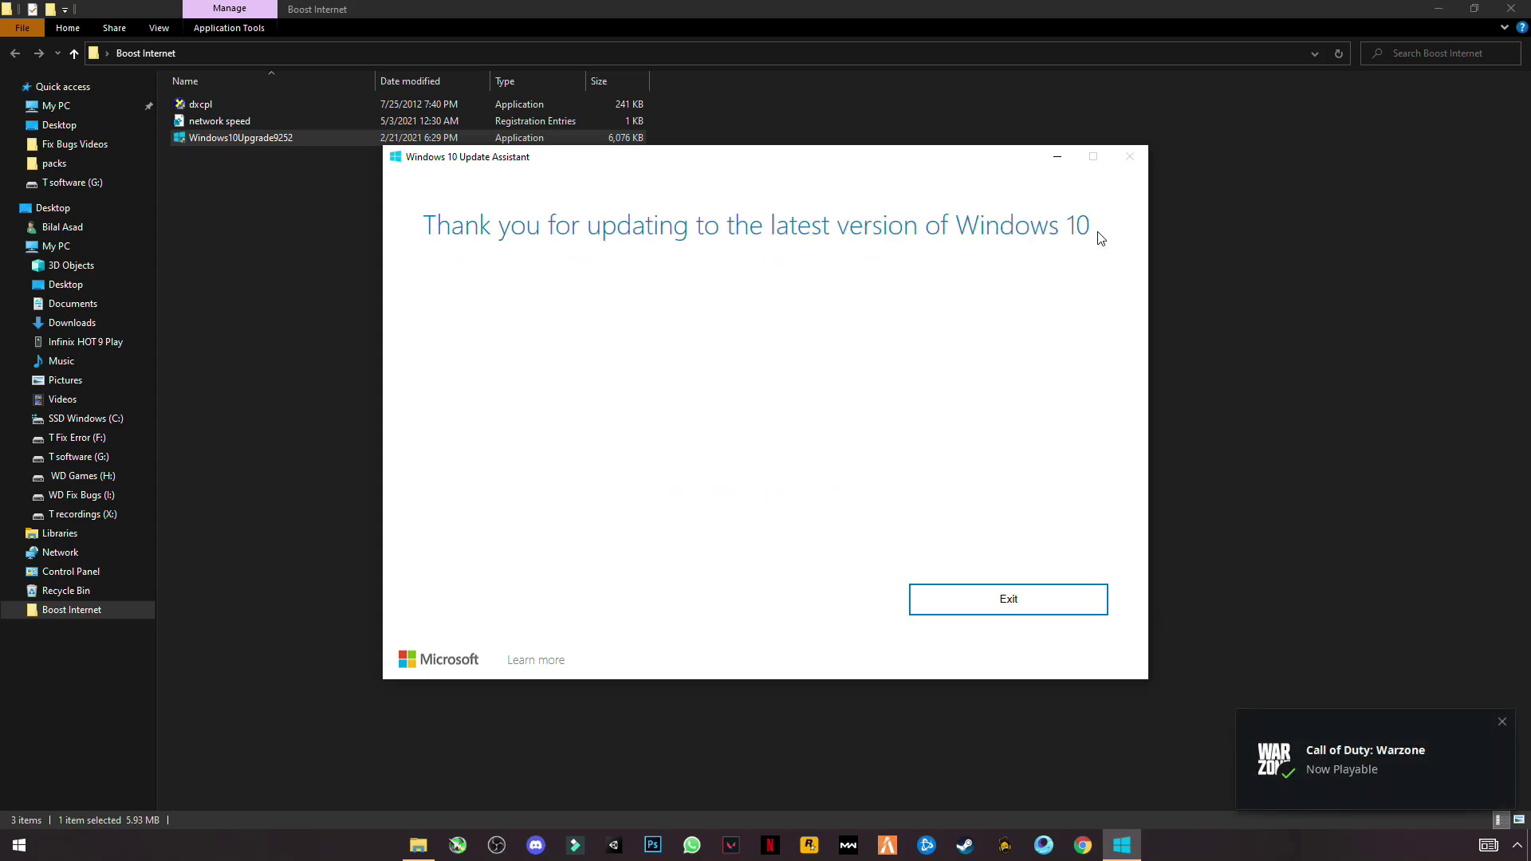
pyautogui.click(1058, 157)
pyautogui.click(1439, 8)
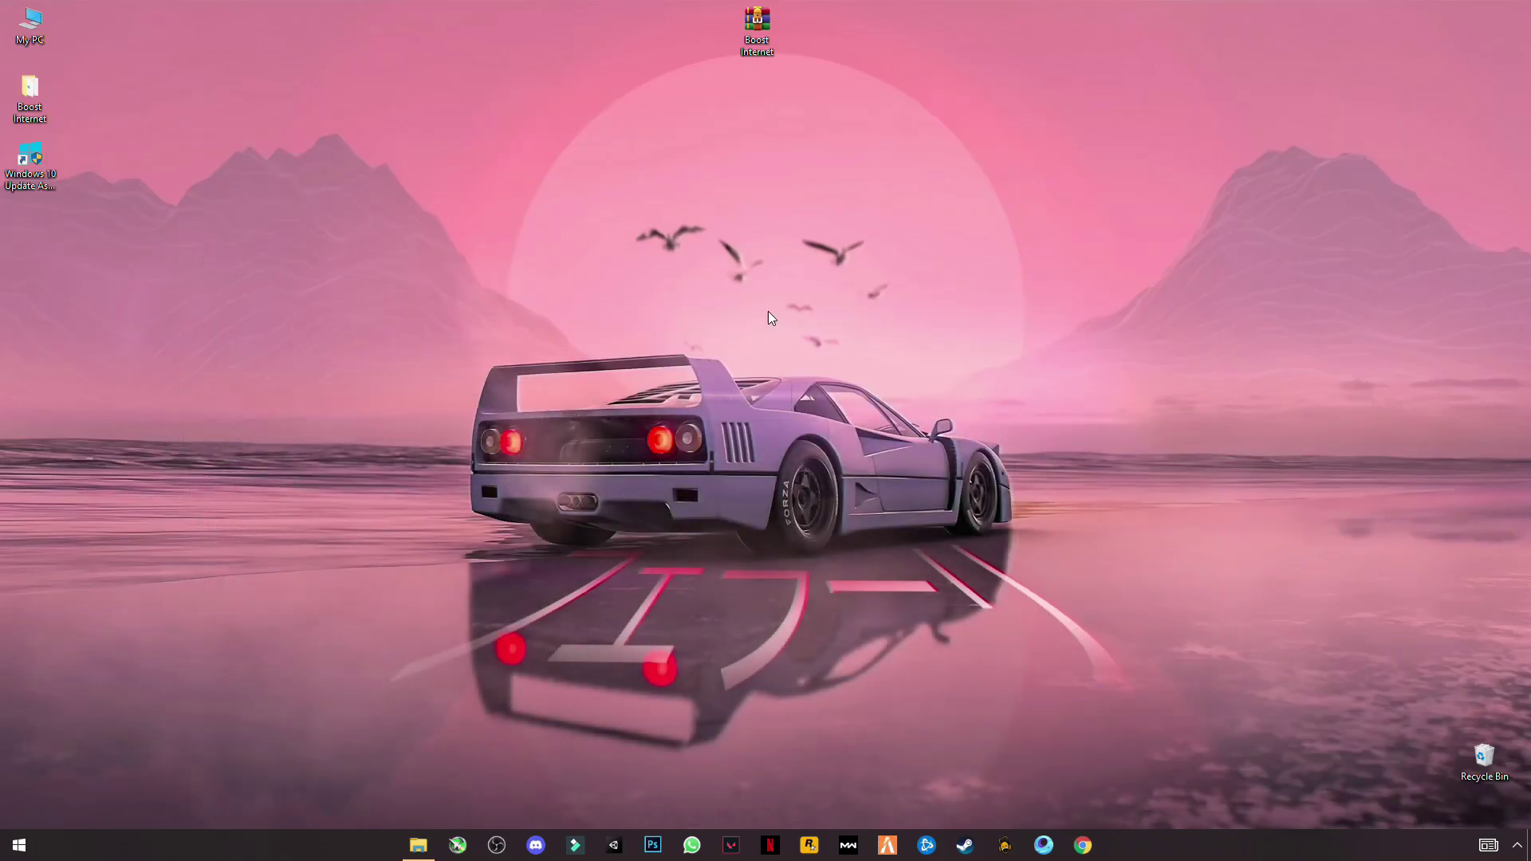
pyautogui.rightClick(767, 314)
pyautogui.rightClick(512, 392)
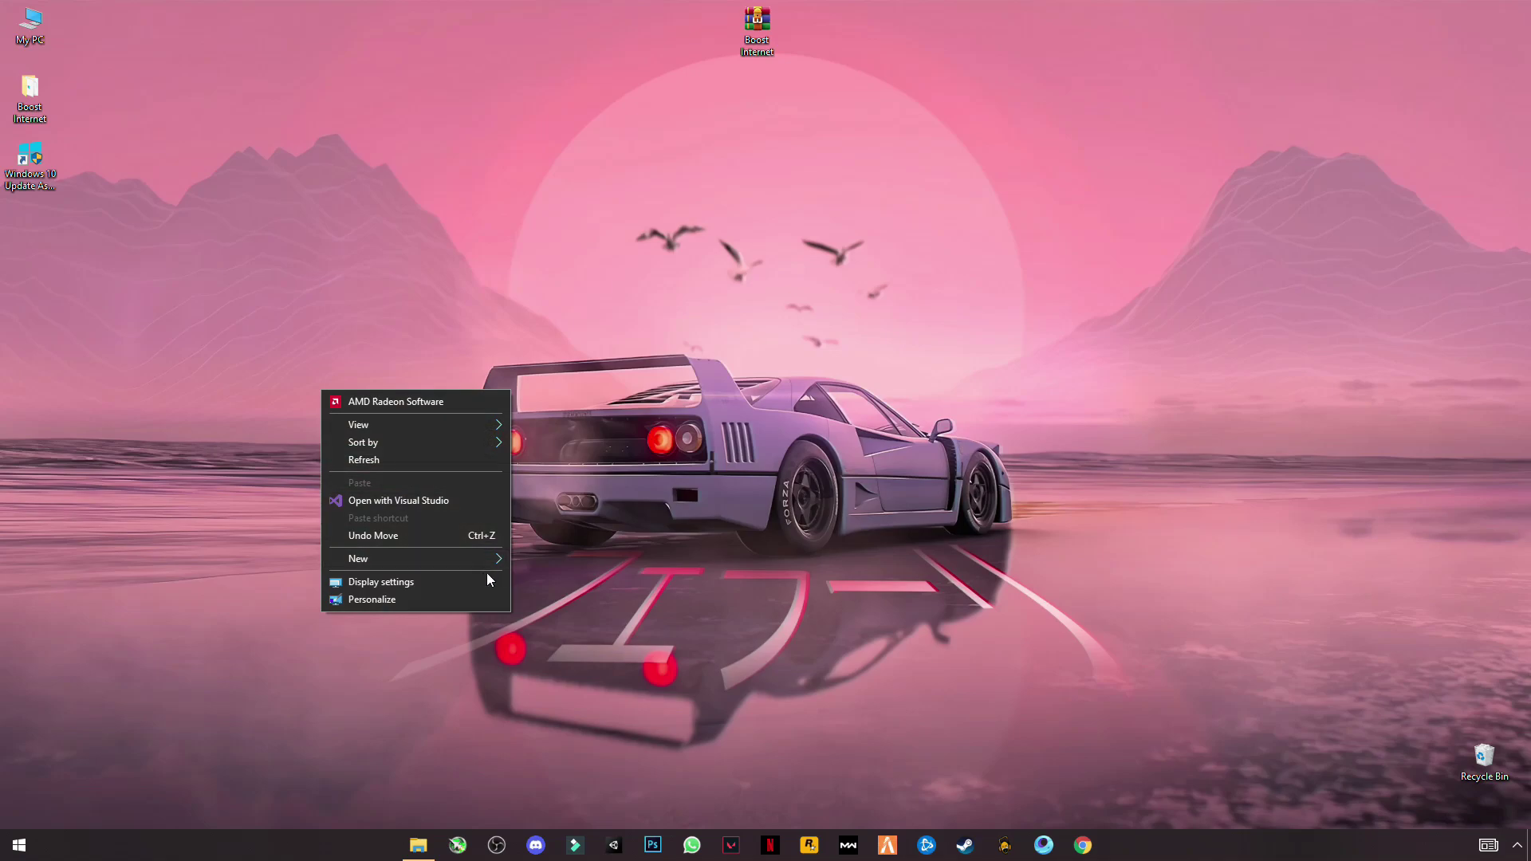
pyautogui.click(368, 584)
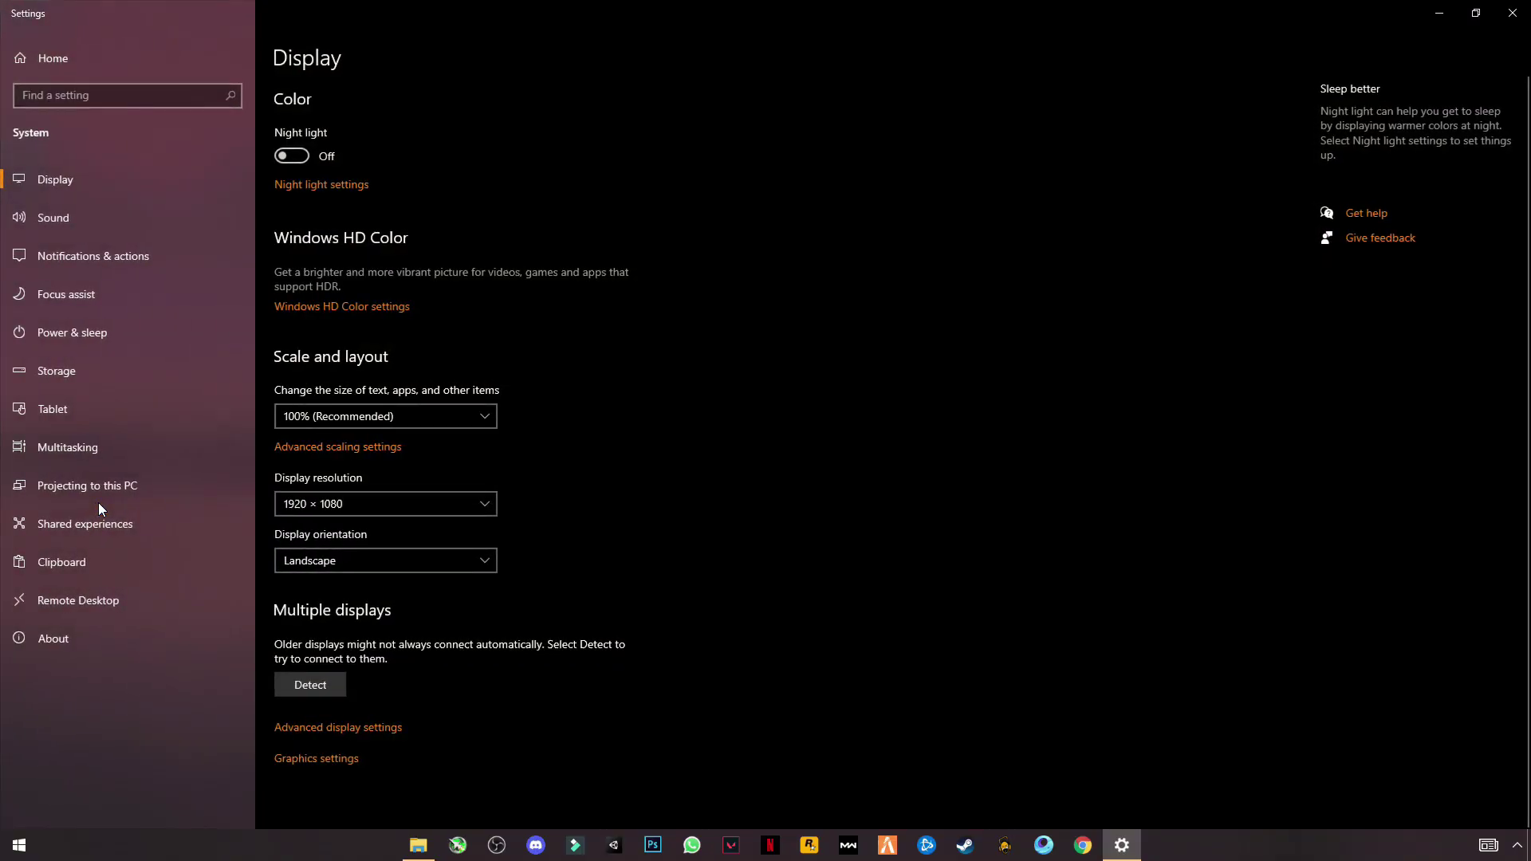
pyautogui.click(58, 643)
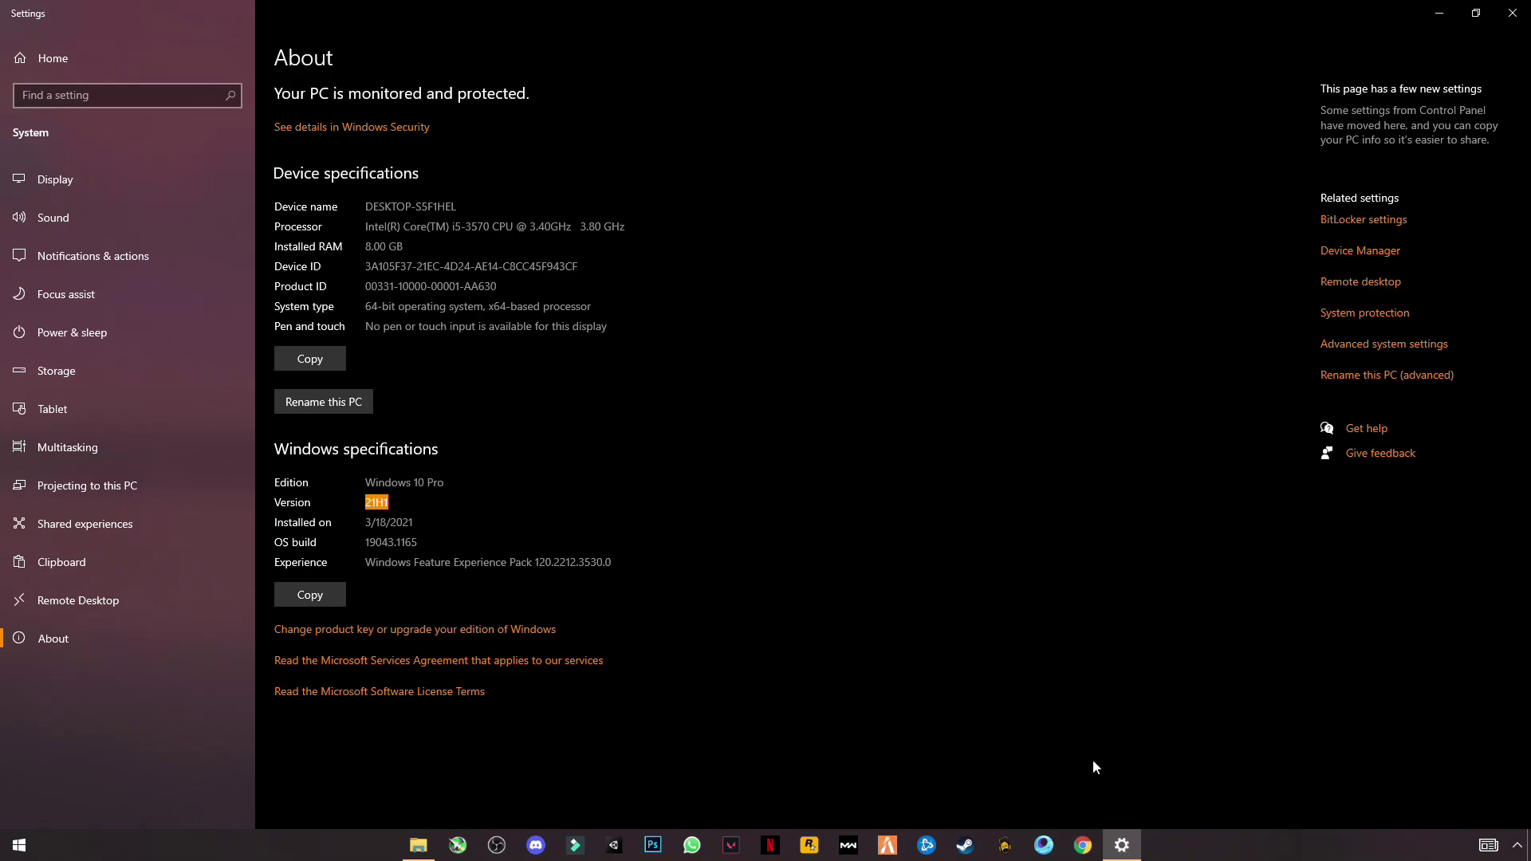
pyautogui.click(1513, 13)
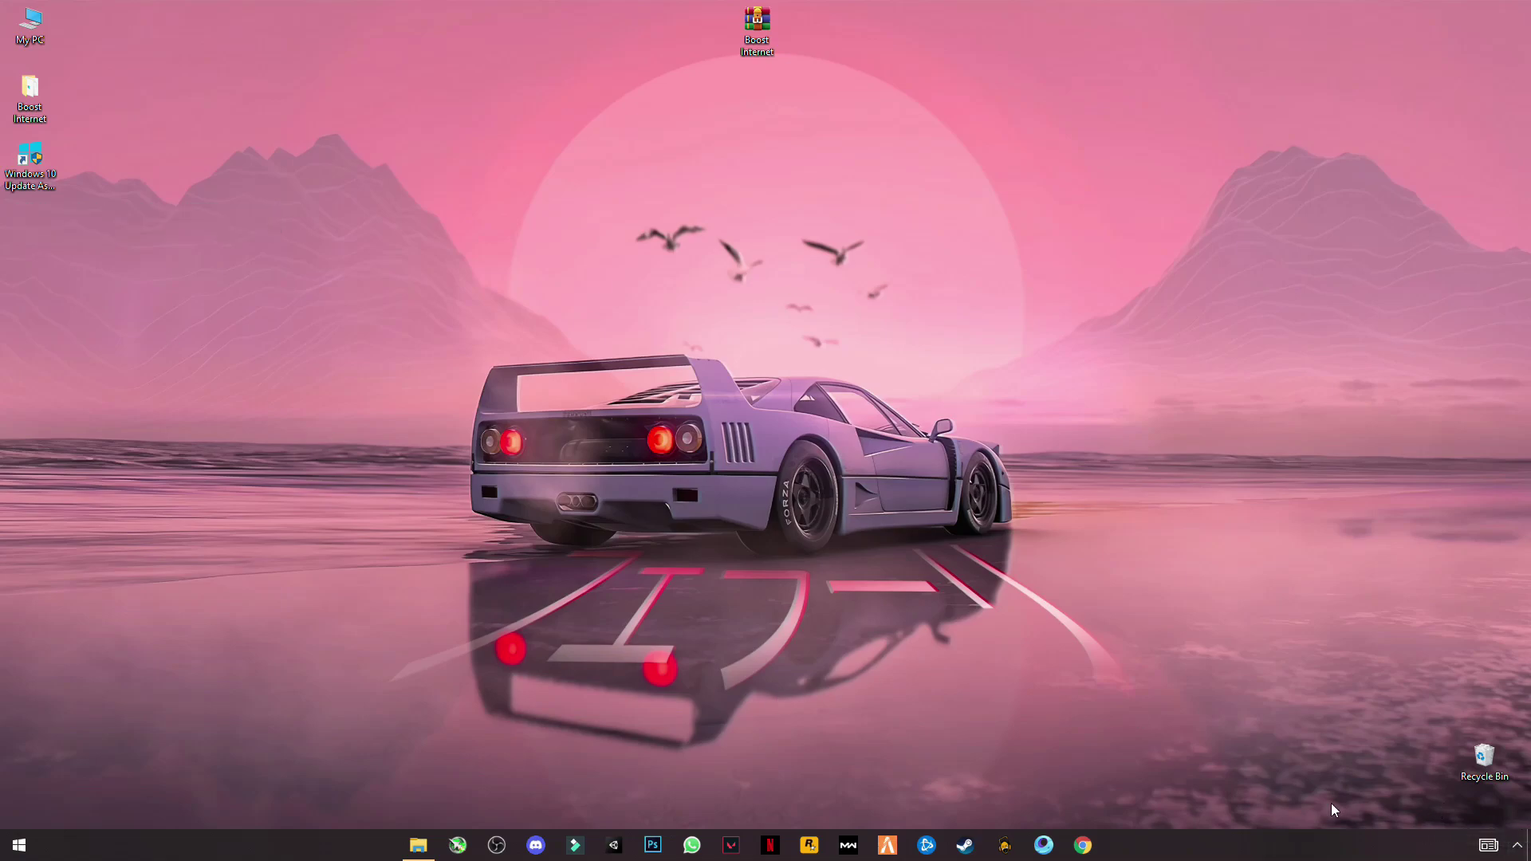
# Open Network & Internet settings from the tray network icon and go to the Ethernet page.
pyautogui.click(1518, 845)
pyautogui.rightClick(1485, 815)
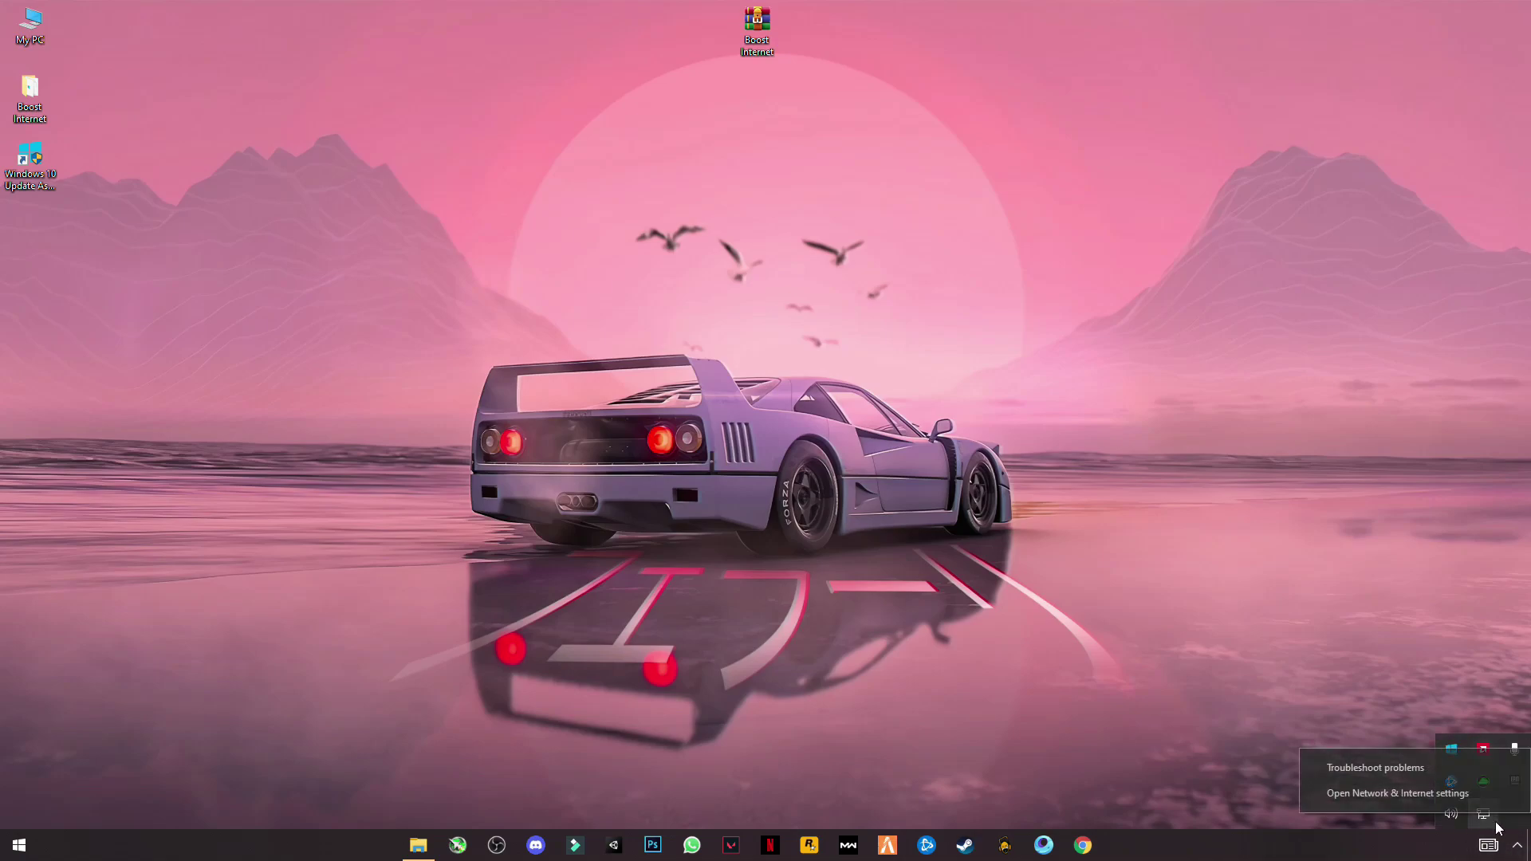
pyautogui.click(1393, 798)
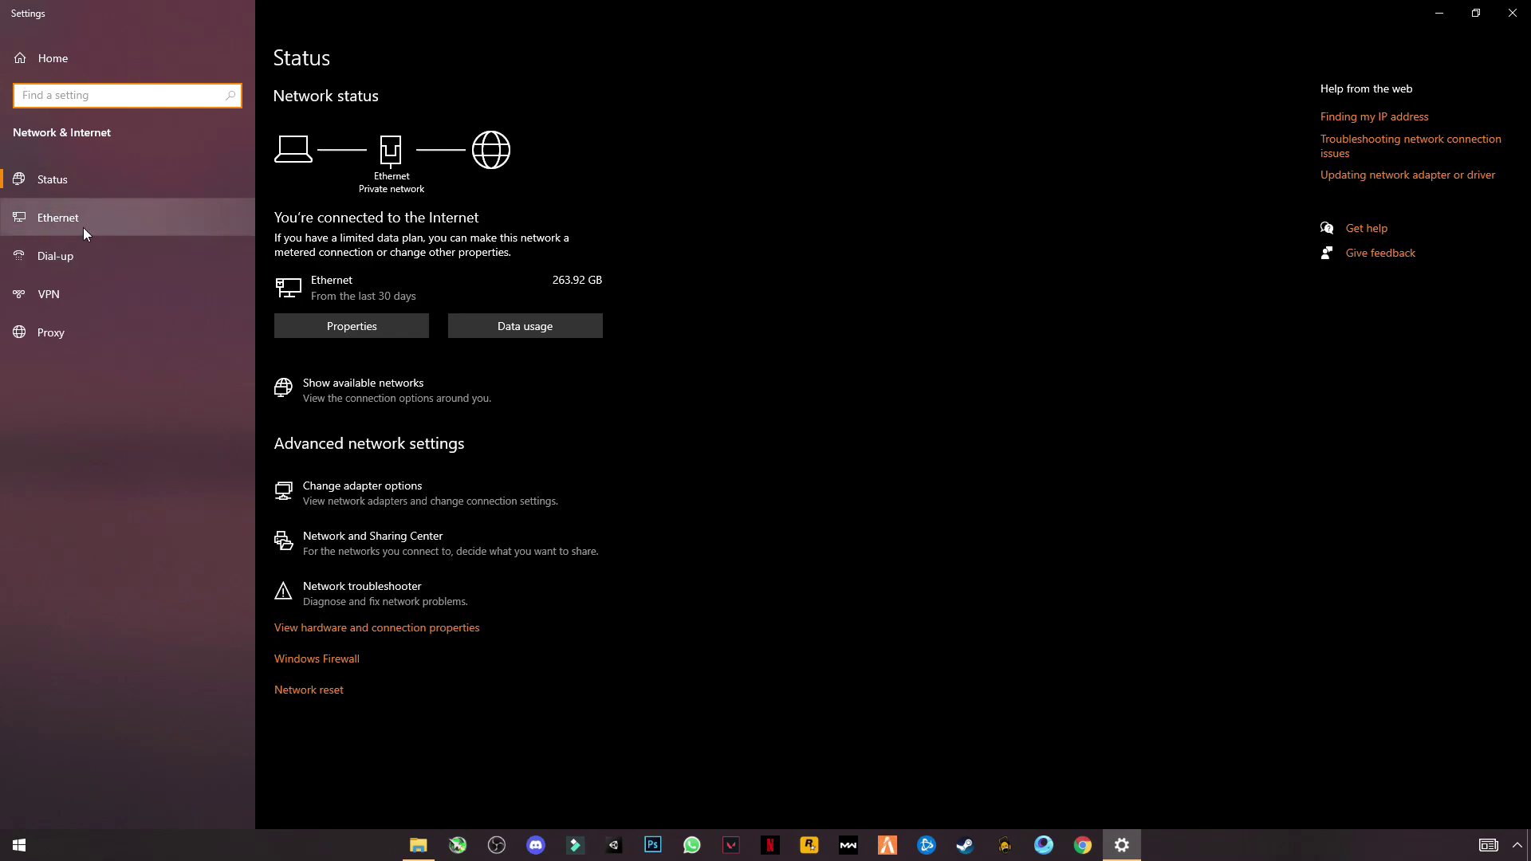
pyautogui.click(83, 228)
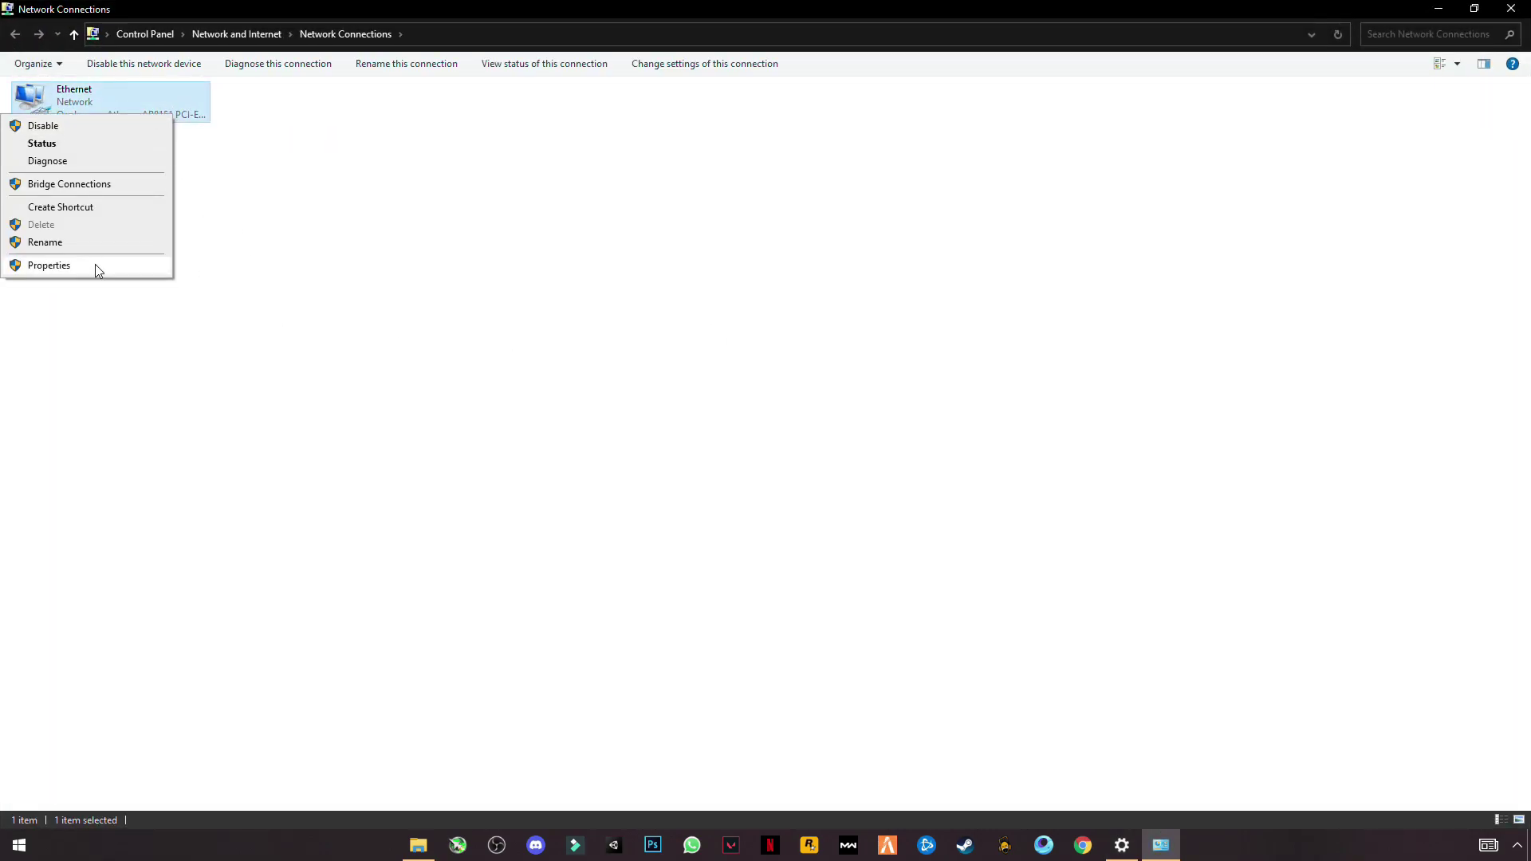
# In Ethernet's properties, select Internet Protocol Version 4 (TCP/IPv4) and open its settings.
pyautogui.click(49, 268)
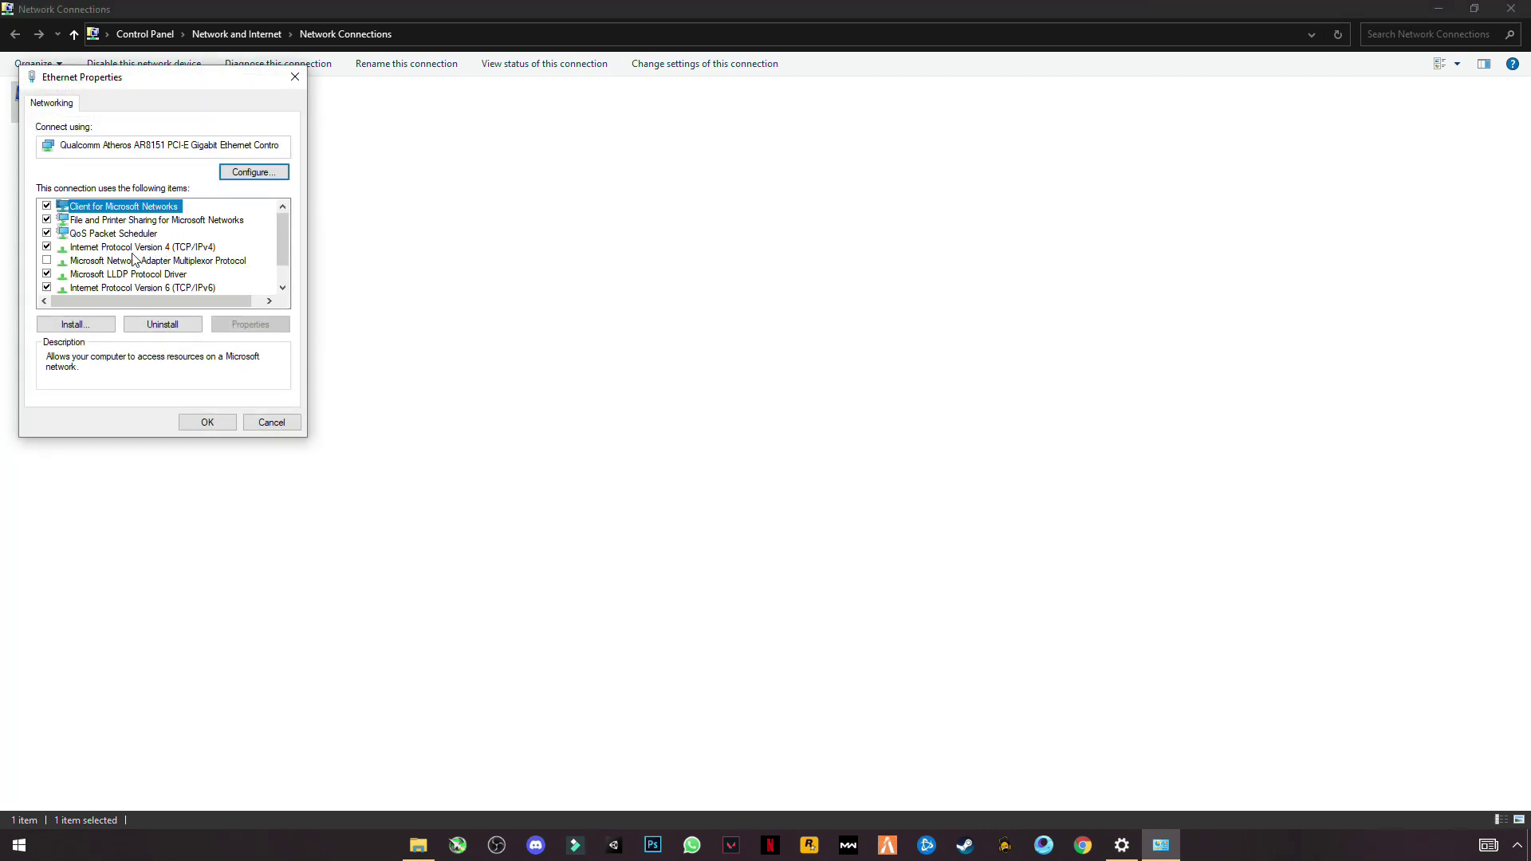
pyautogui.click(138, 247)
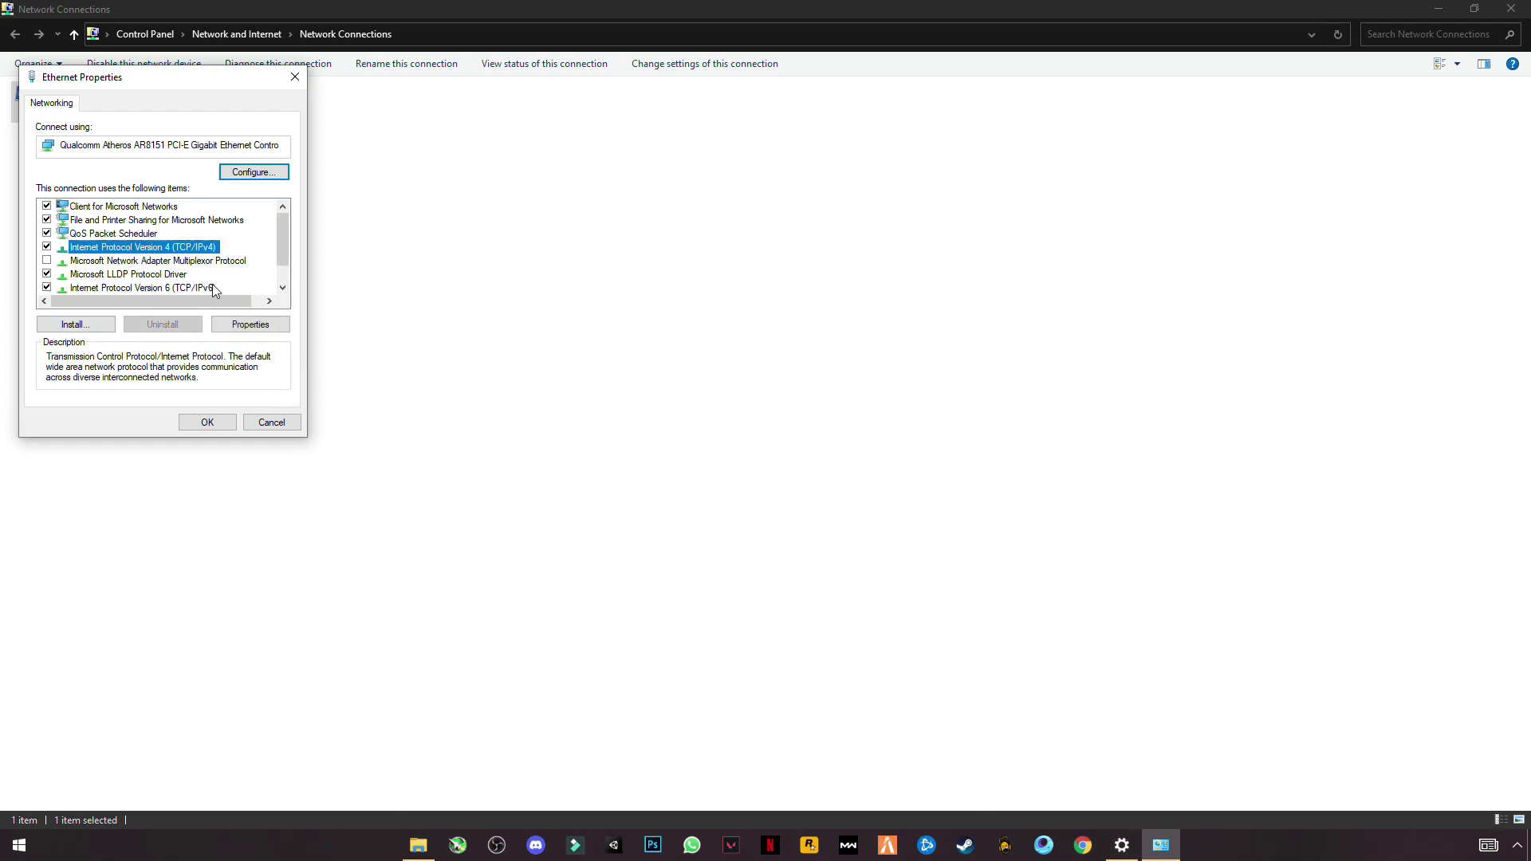
pyautogui.click(251, 327)
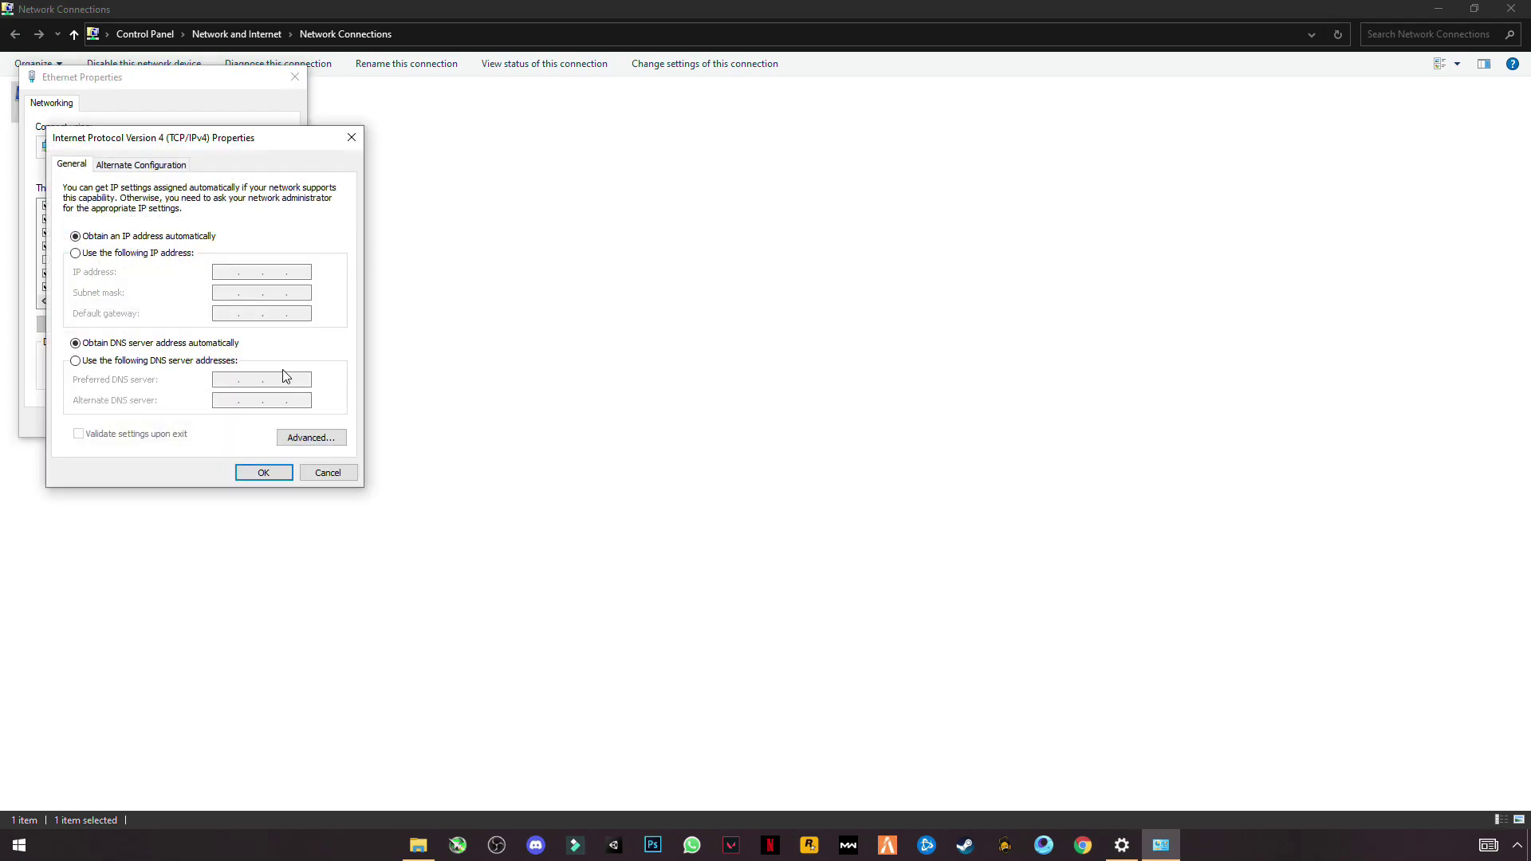
# Set Ethernet IPv4 to custom DNS servers 1.1.1.1 (preferred) and 1.0.0.1 (alternate).
pyautogui.click(87, 369)
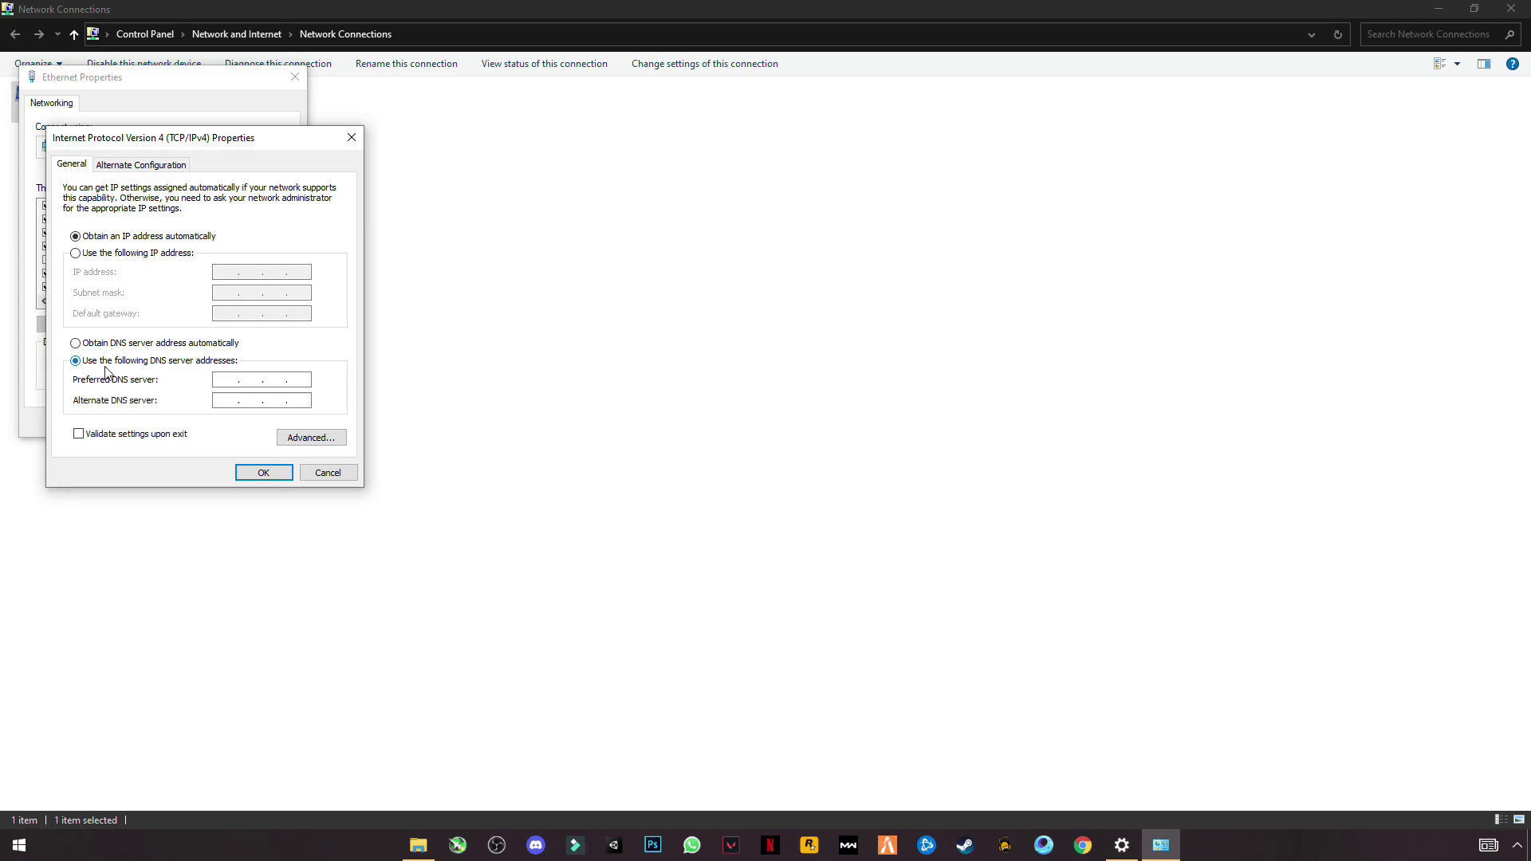
pyautogui.click(234, 379)
pyautogui.write('1.1.1.1')
pyautogui.click(257, 403)
pyautogui.write('1.0.0')
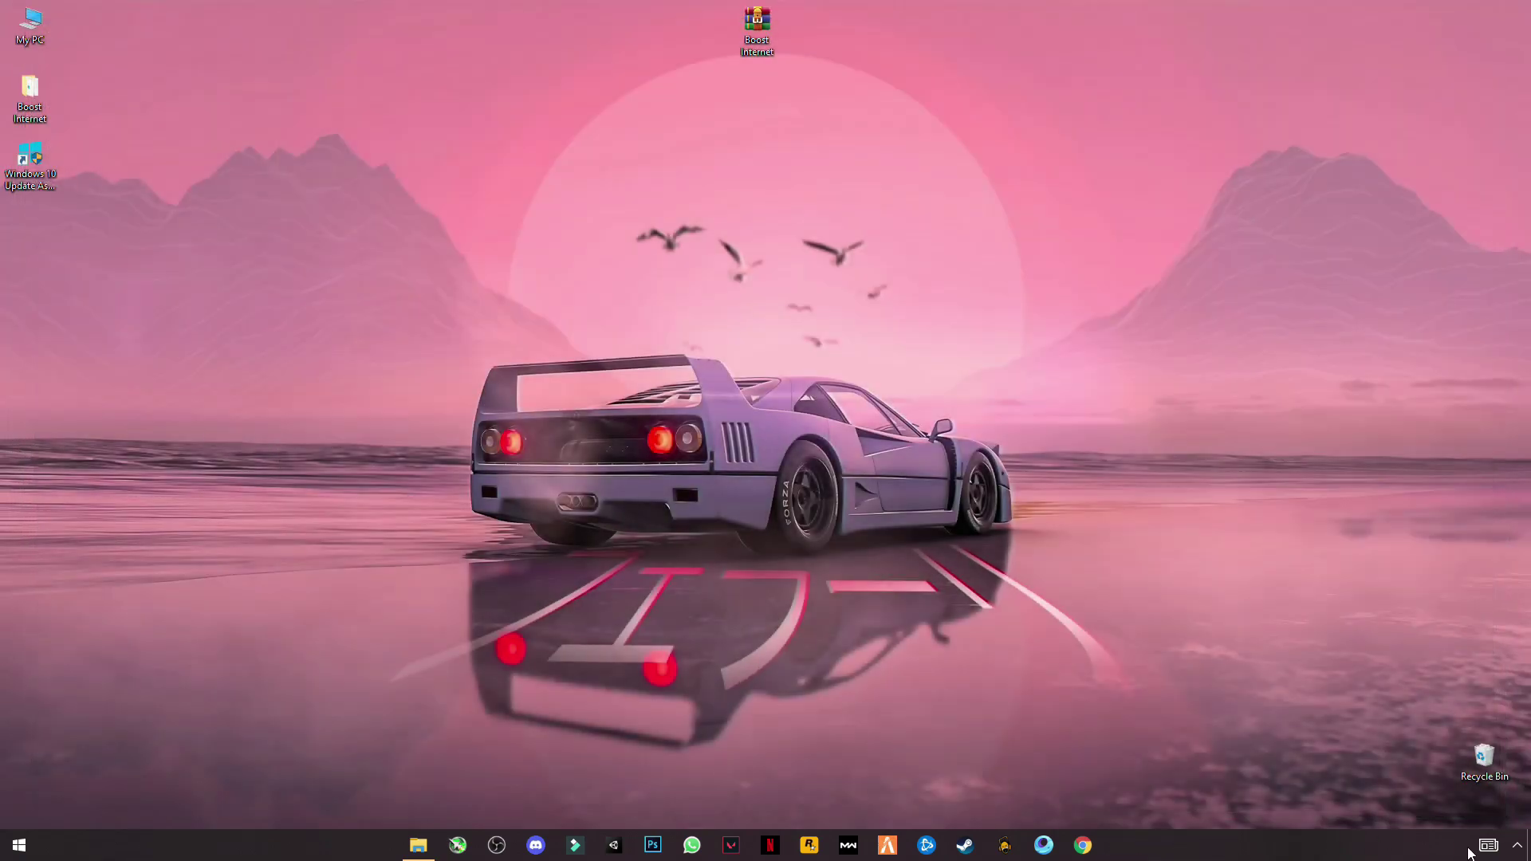
# Launch Battle.net from the hidden tray icons.
pyautogui.click(1517, 846)
pyautogui.click(1456, 791)
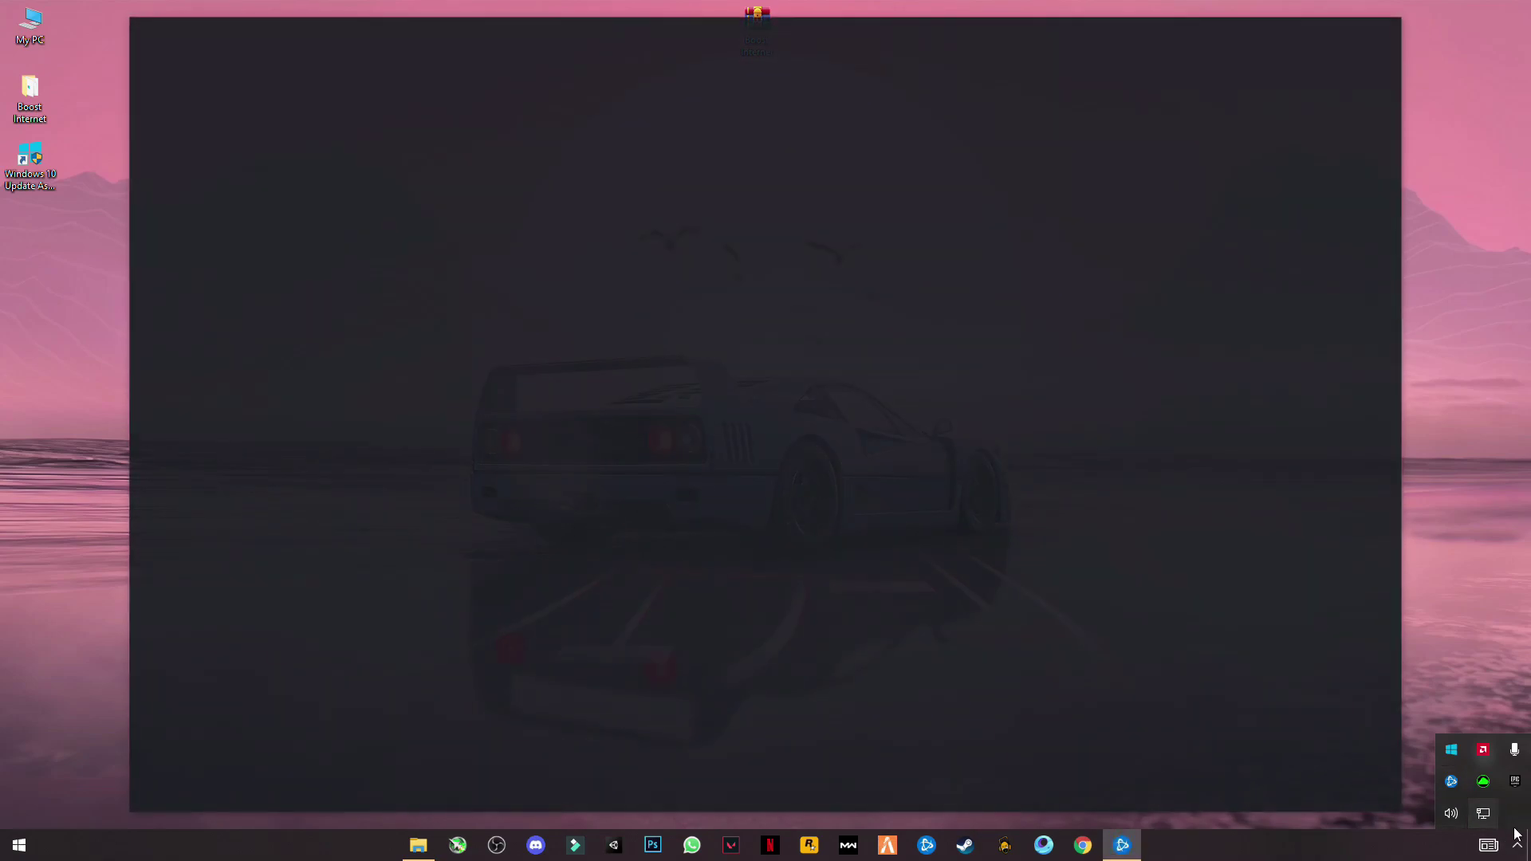